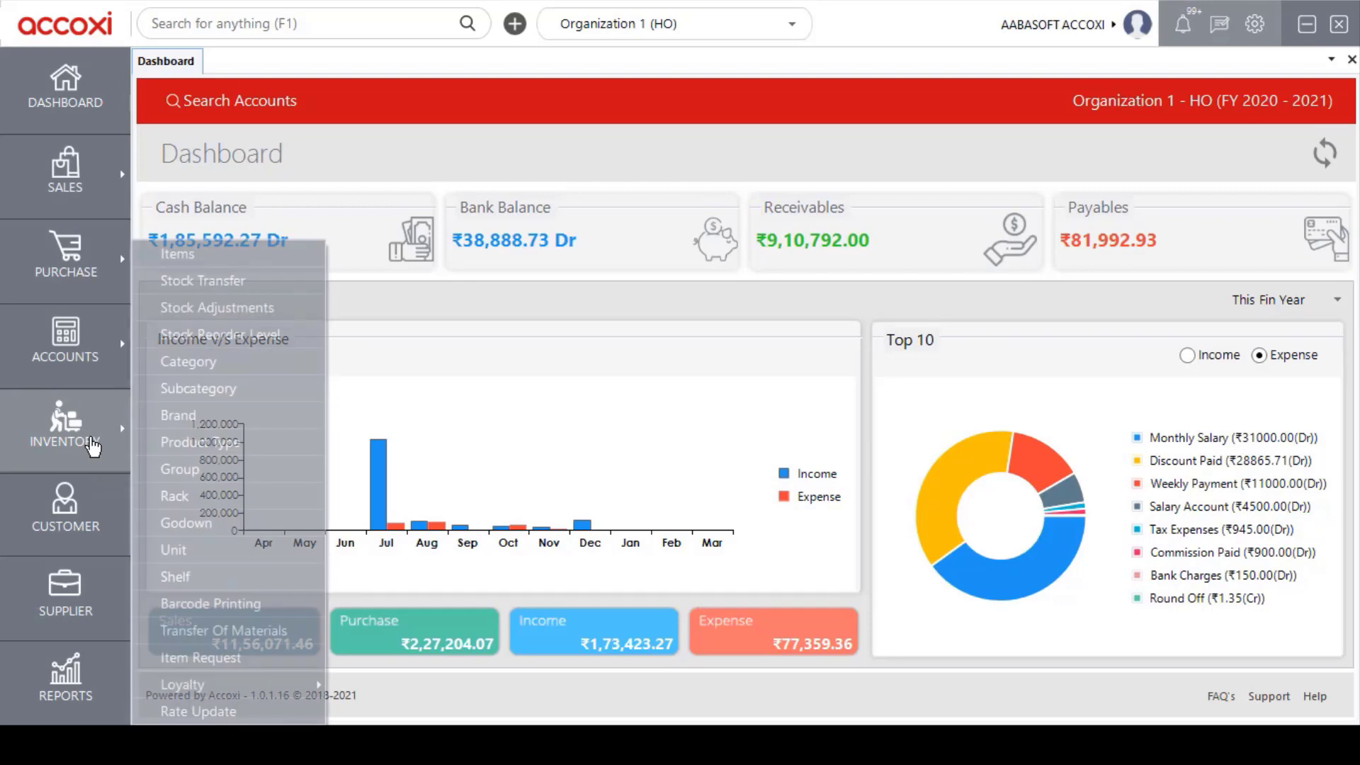
Open the inventory item list and review the stock columns and the actions available for item D28.
click(271, 262)
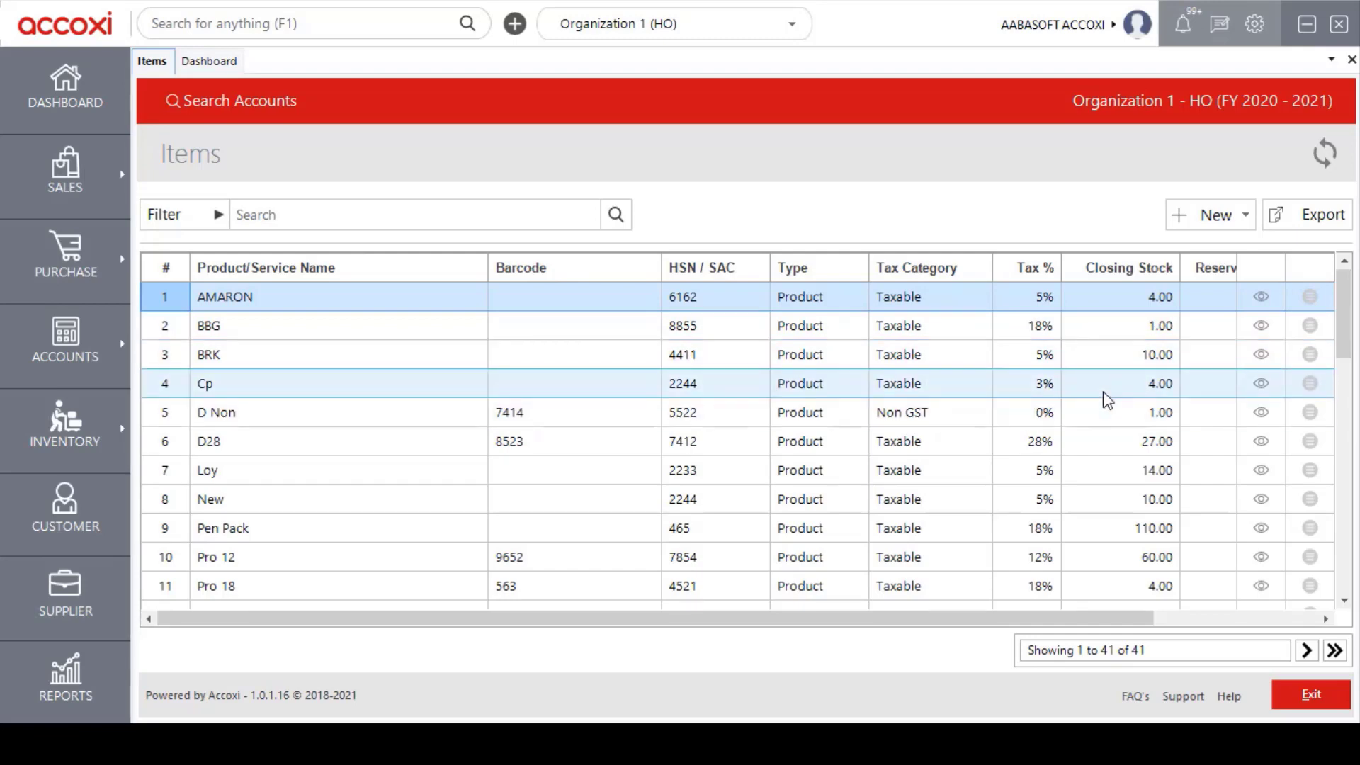
drag(1086, 616, 1285, 618)
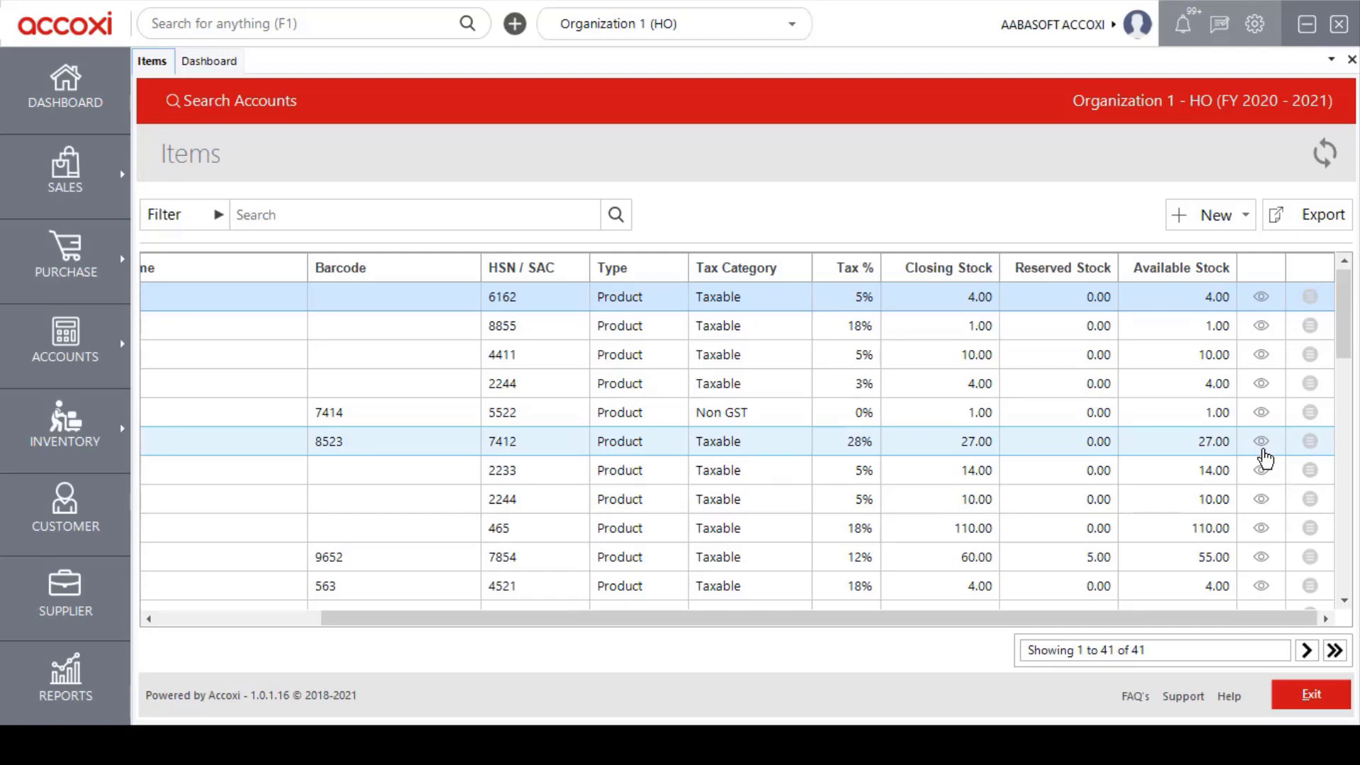
click(1311, 443)
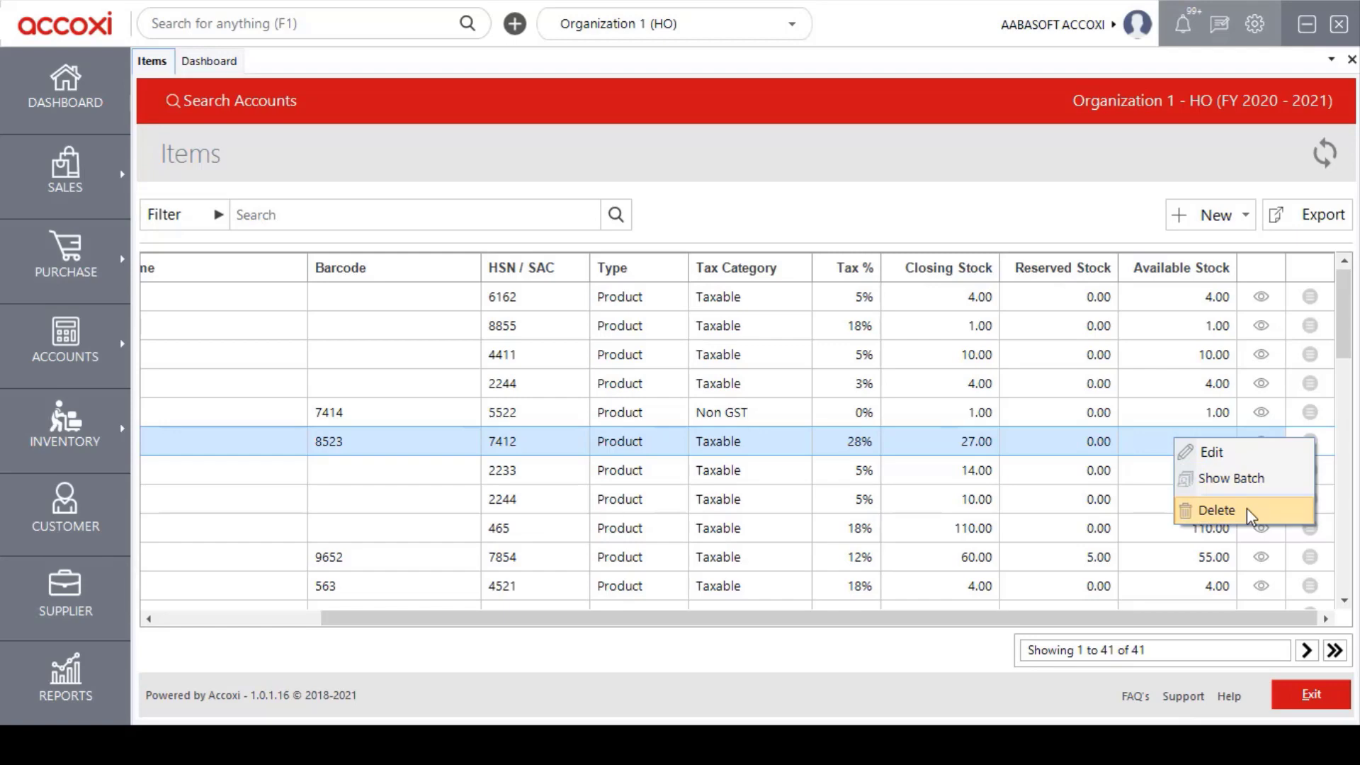
click(1247, 508)
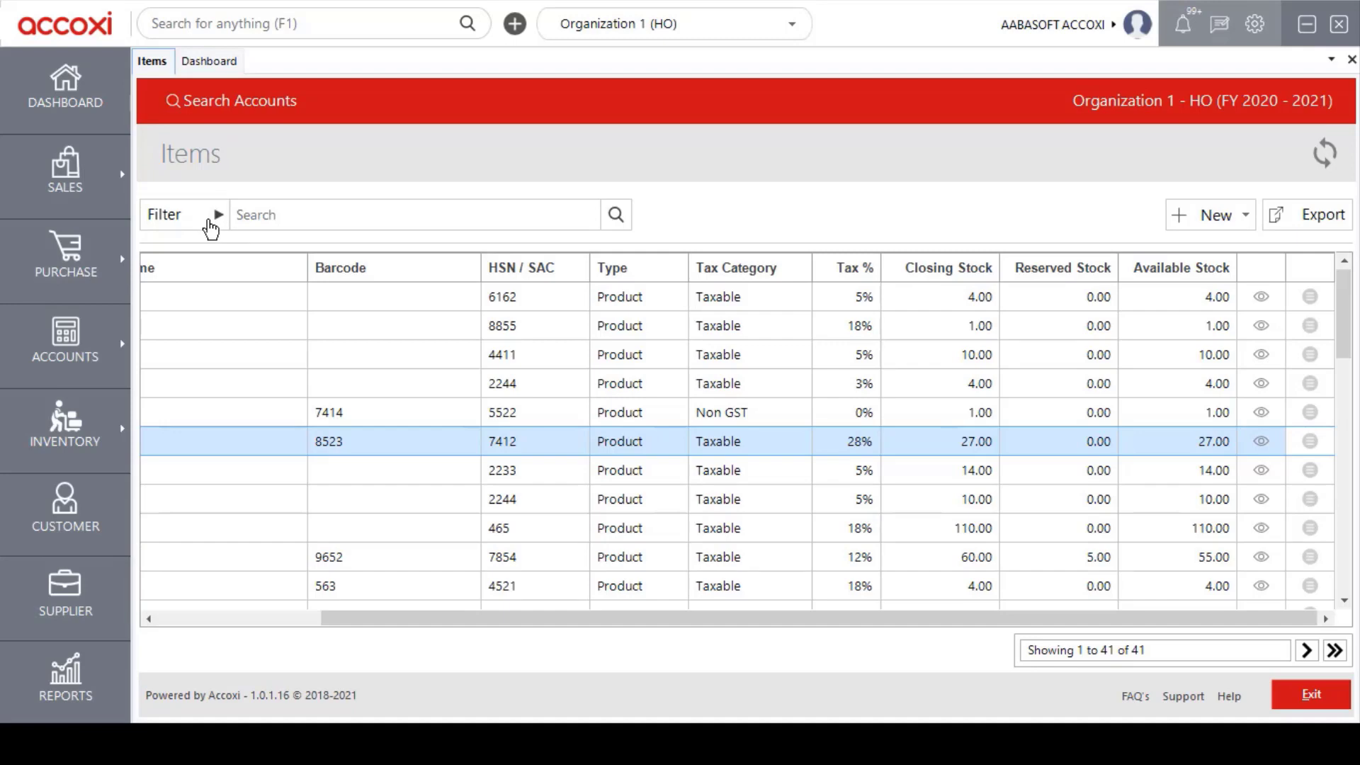
Examine the item list's filter criteria and its search field.
click(212, 216)
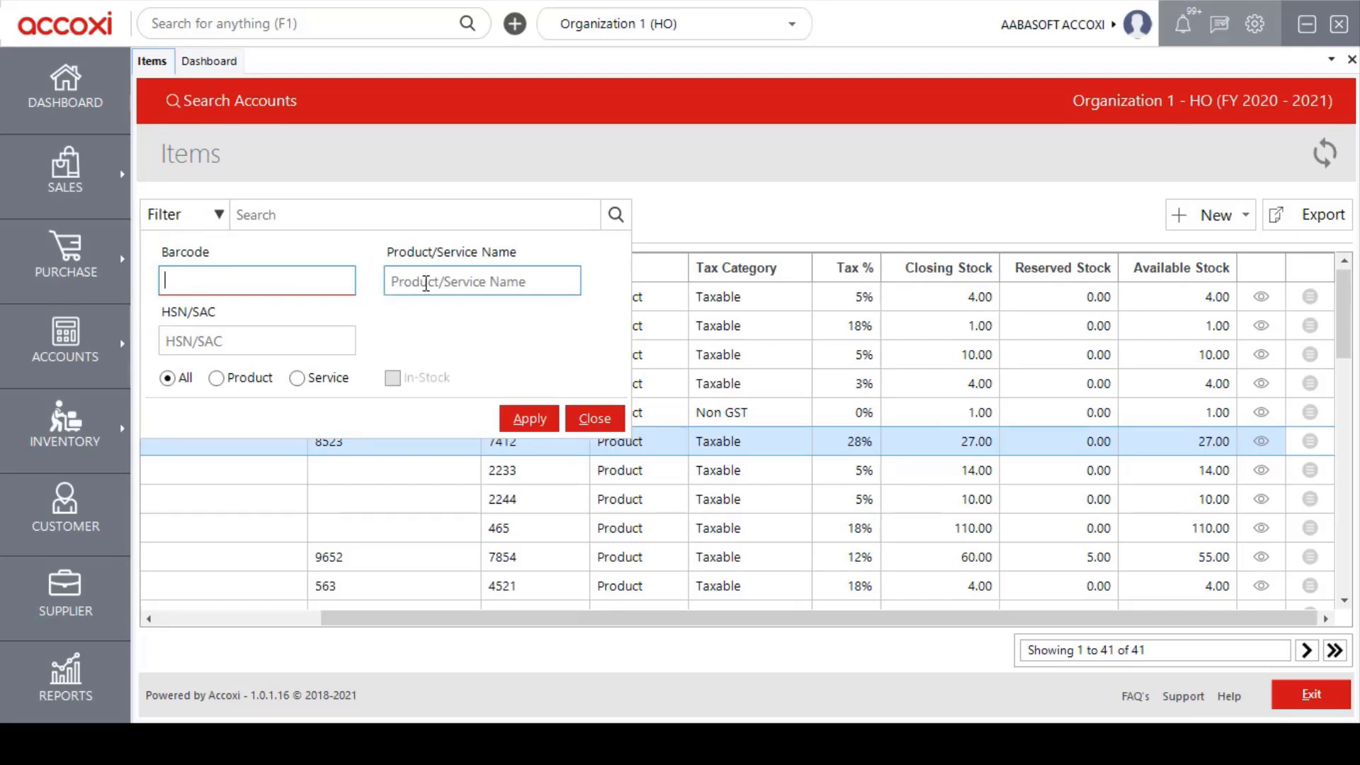
click(254, 332)
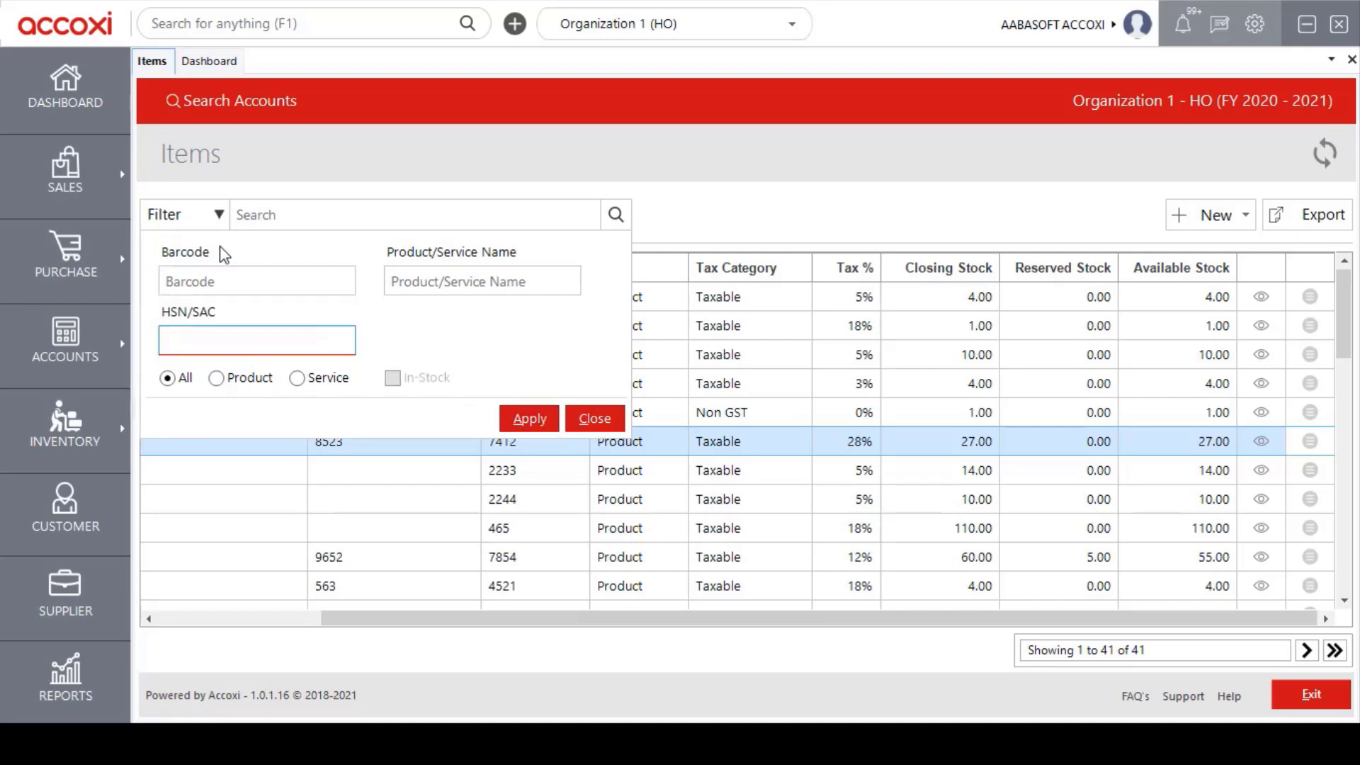
click(201, 227)
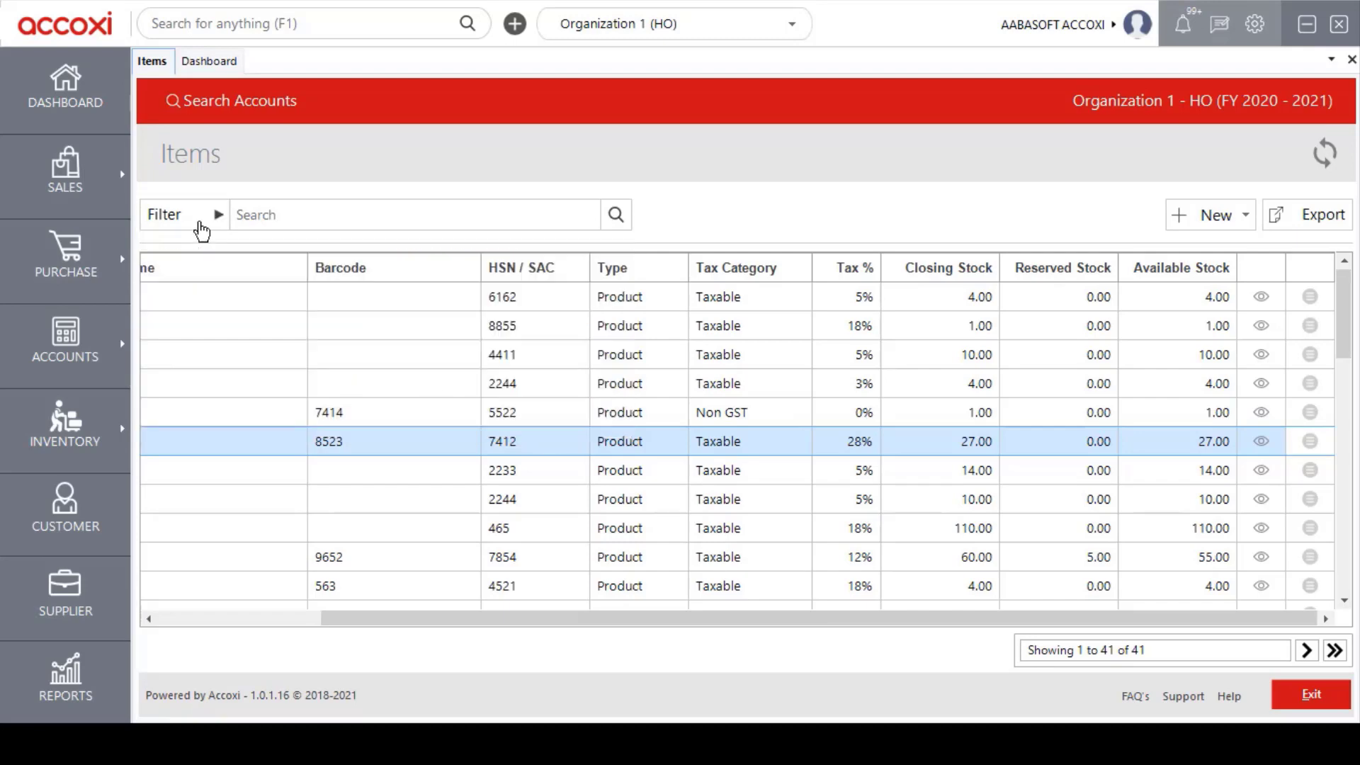
click(309, 219)
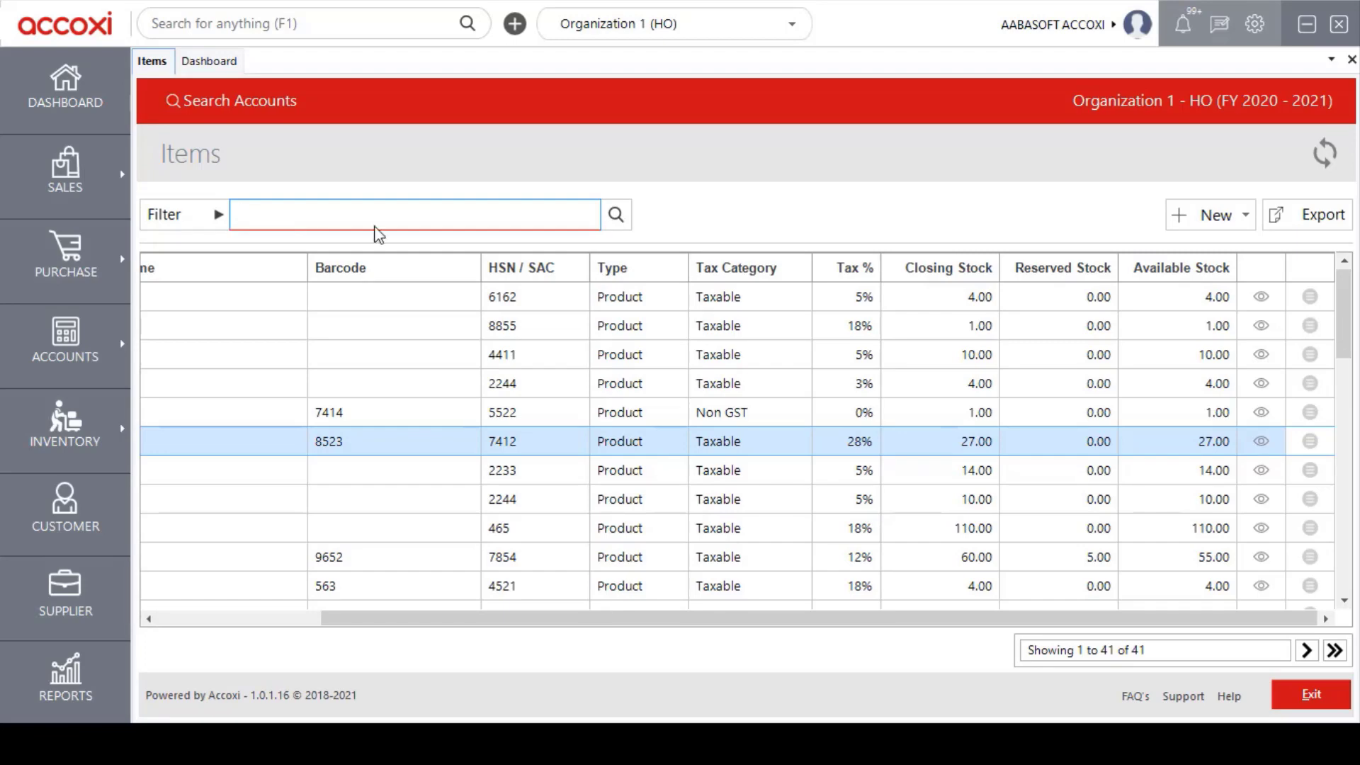
Open a blank form for a new inventory product.
click(1229, 228)
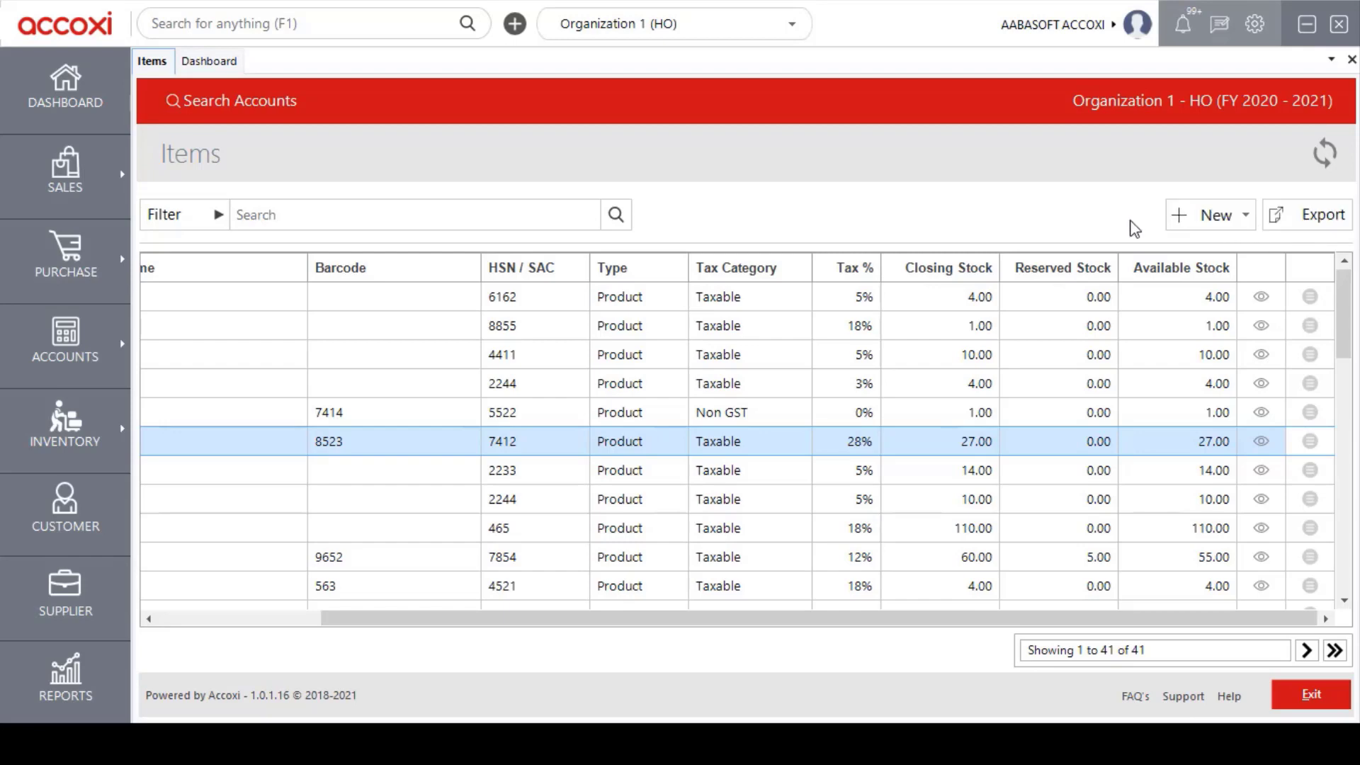
click(1233, 231)
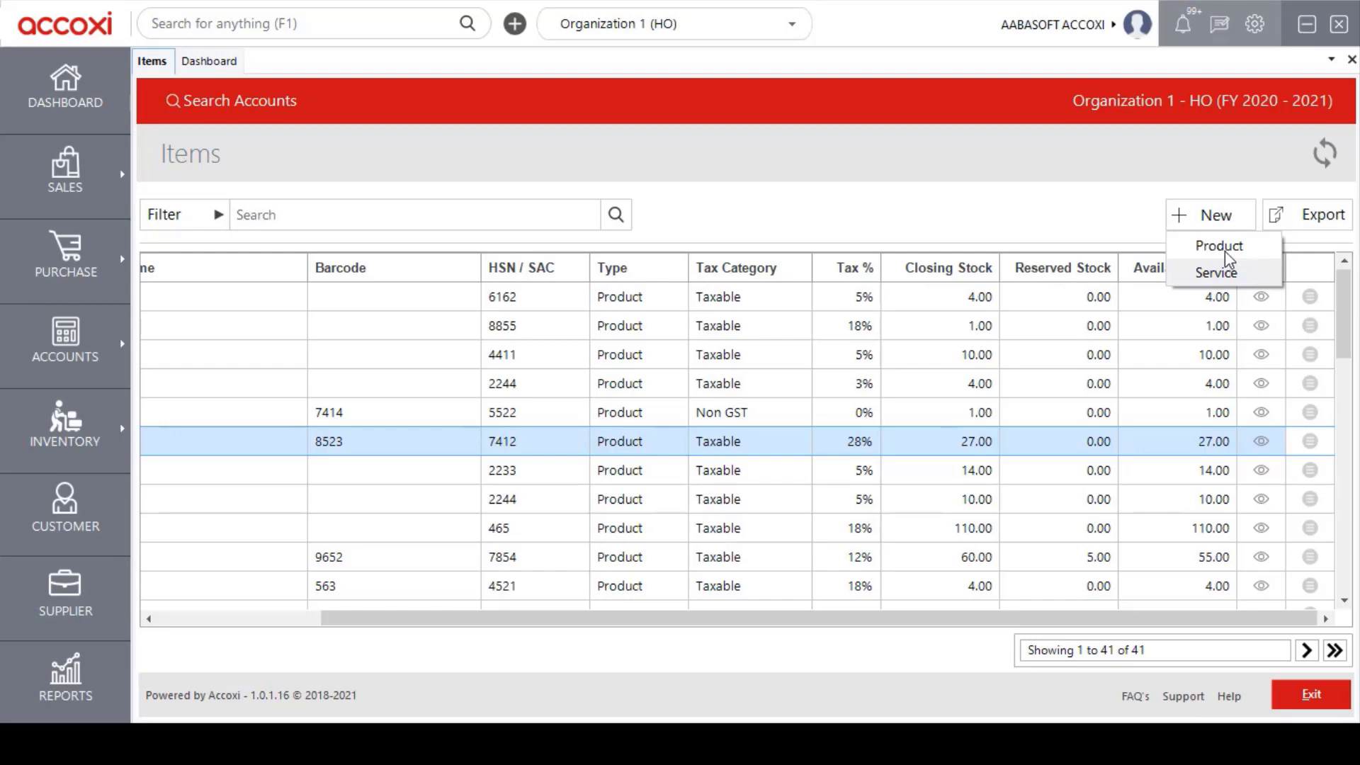
click(1222, 250)
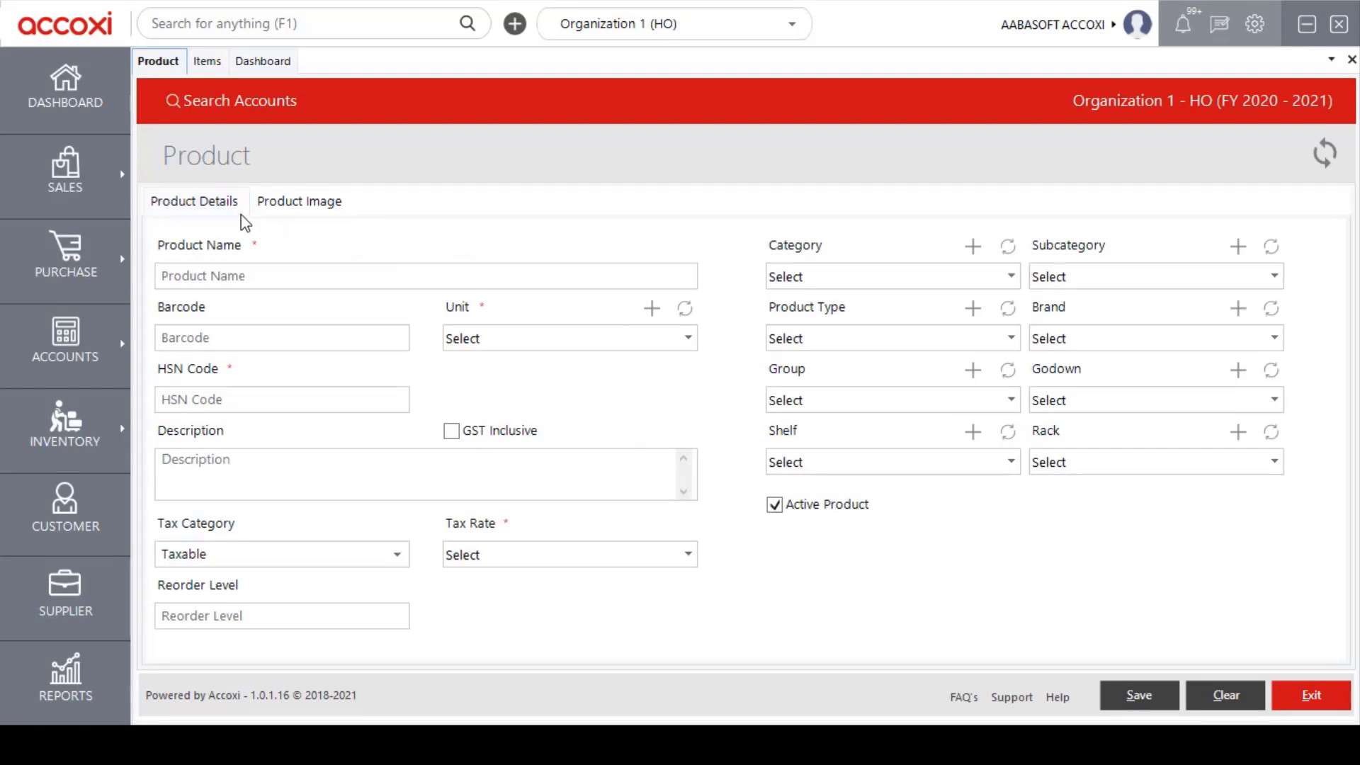
Examine the new product's name, barcode, unit choices, HSN code and description fields.
click(237, 277)
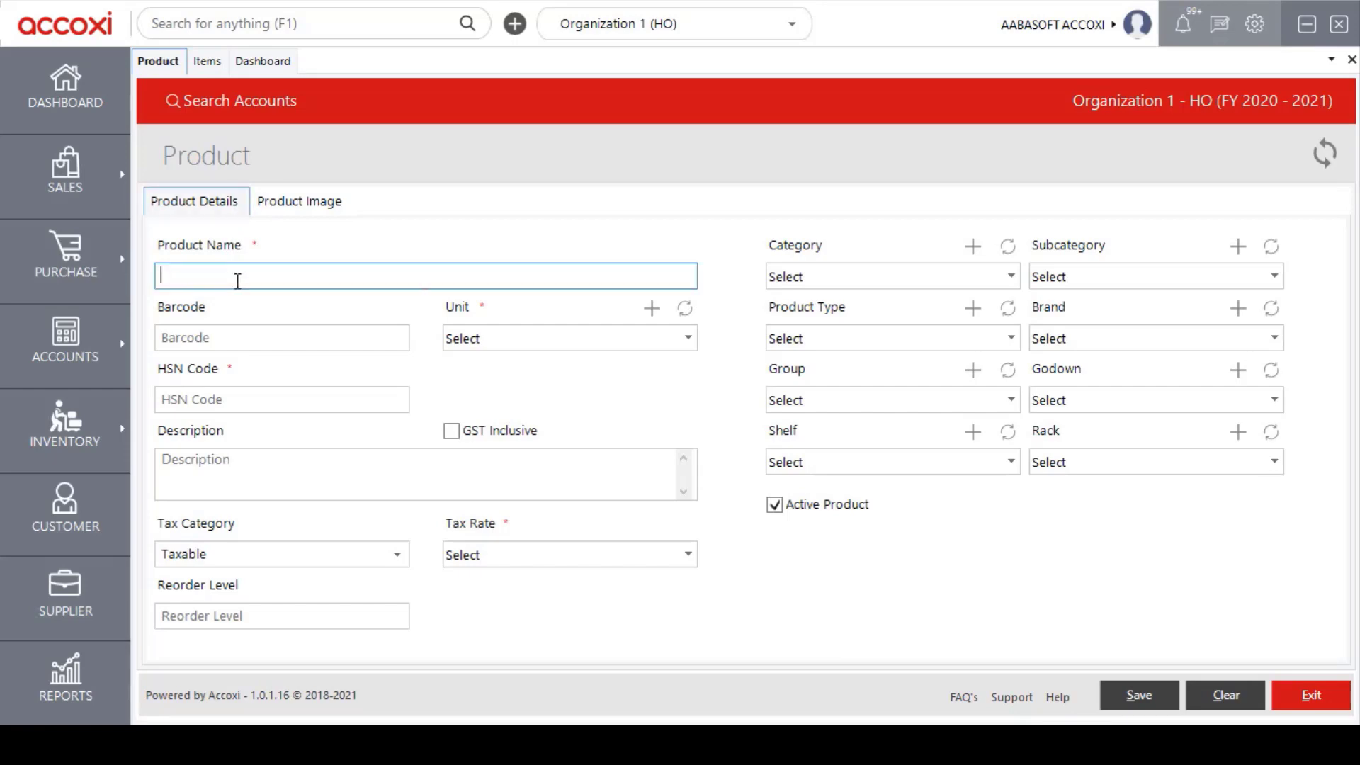
click(238, 342)
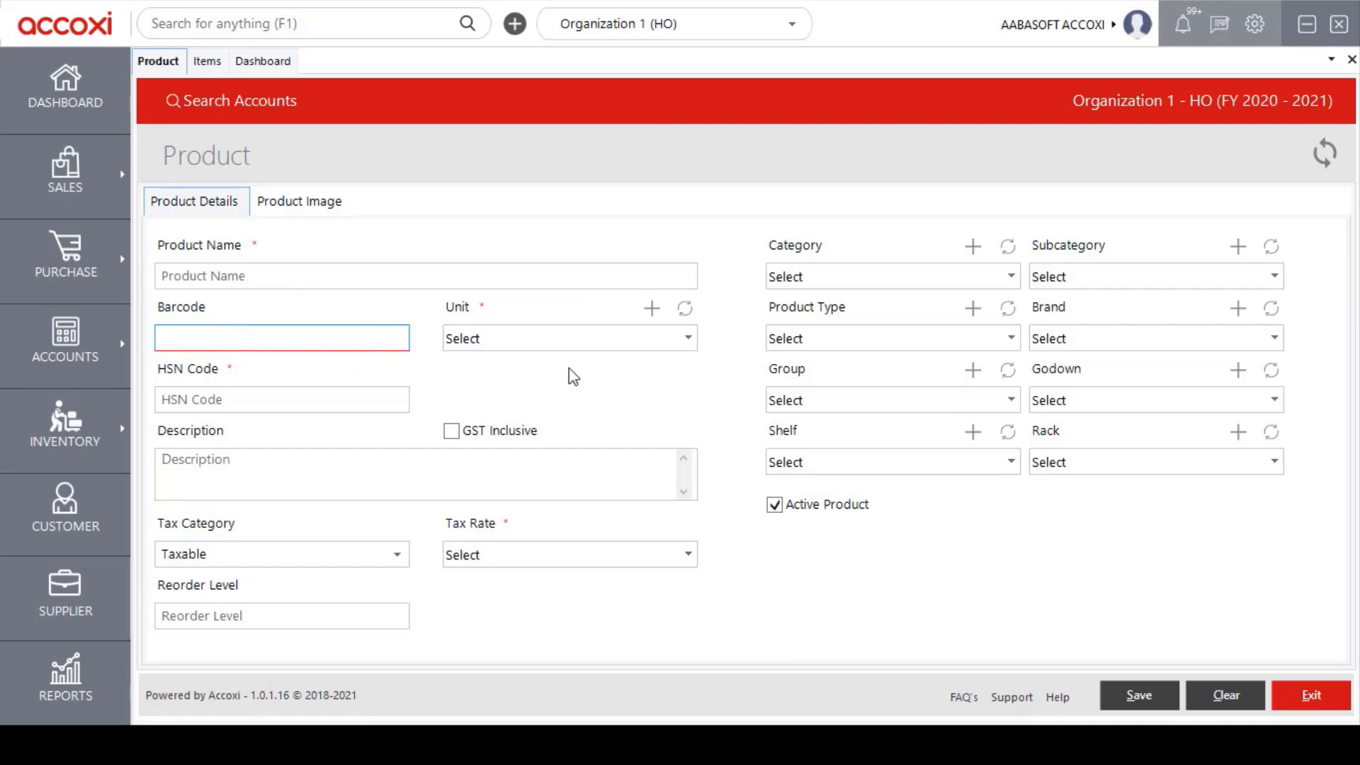
click(689, 340)
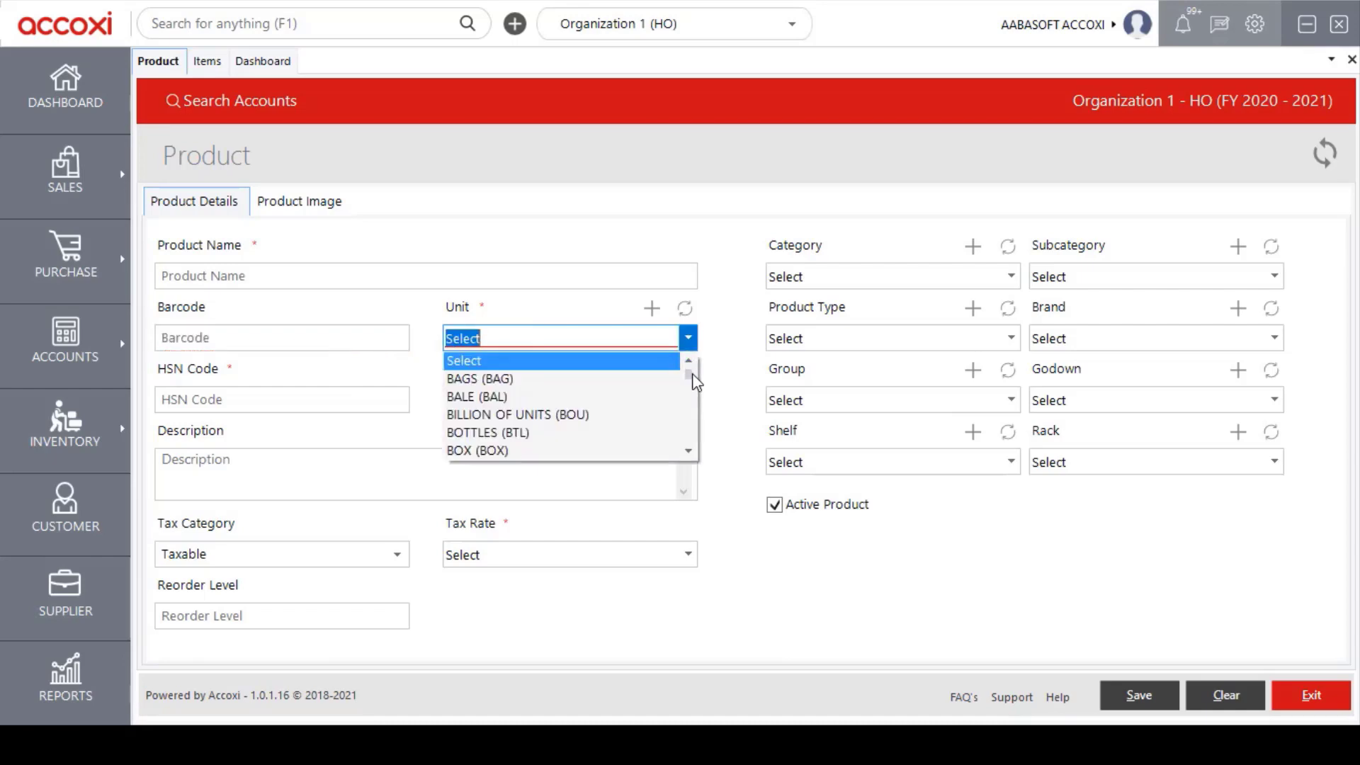
mouse_move(689, 374)
mouse_down()
mouse_move(686, 404)
mouse_move(687, 359)
mouse_up()
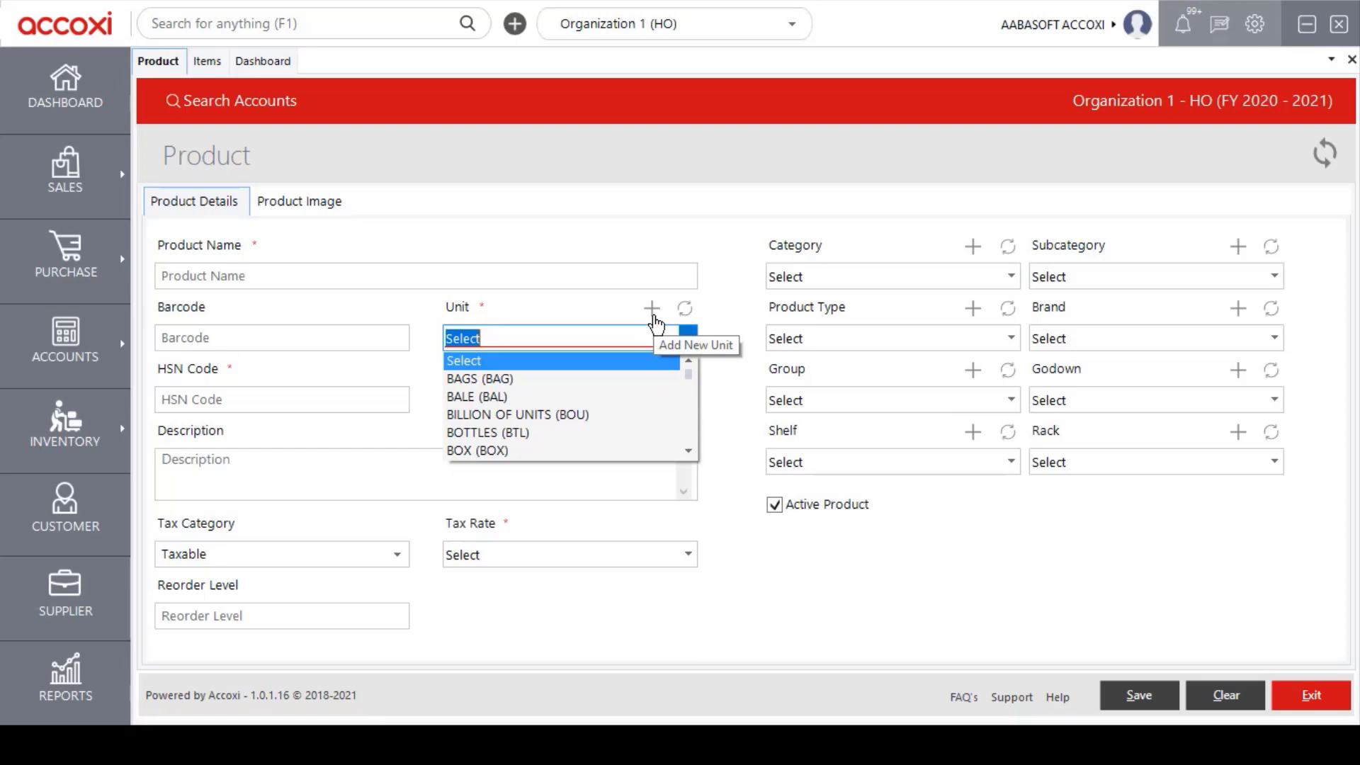
click(689, 339)
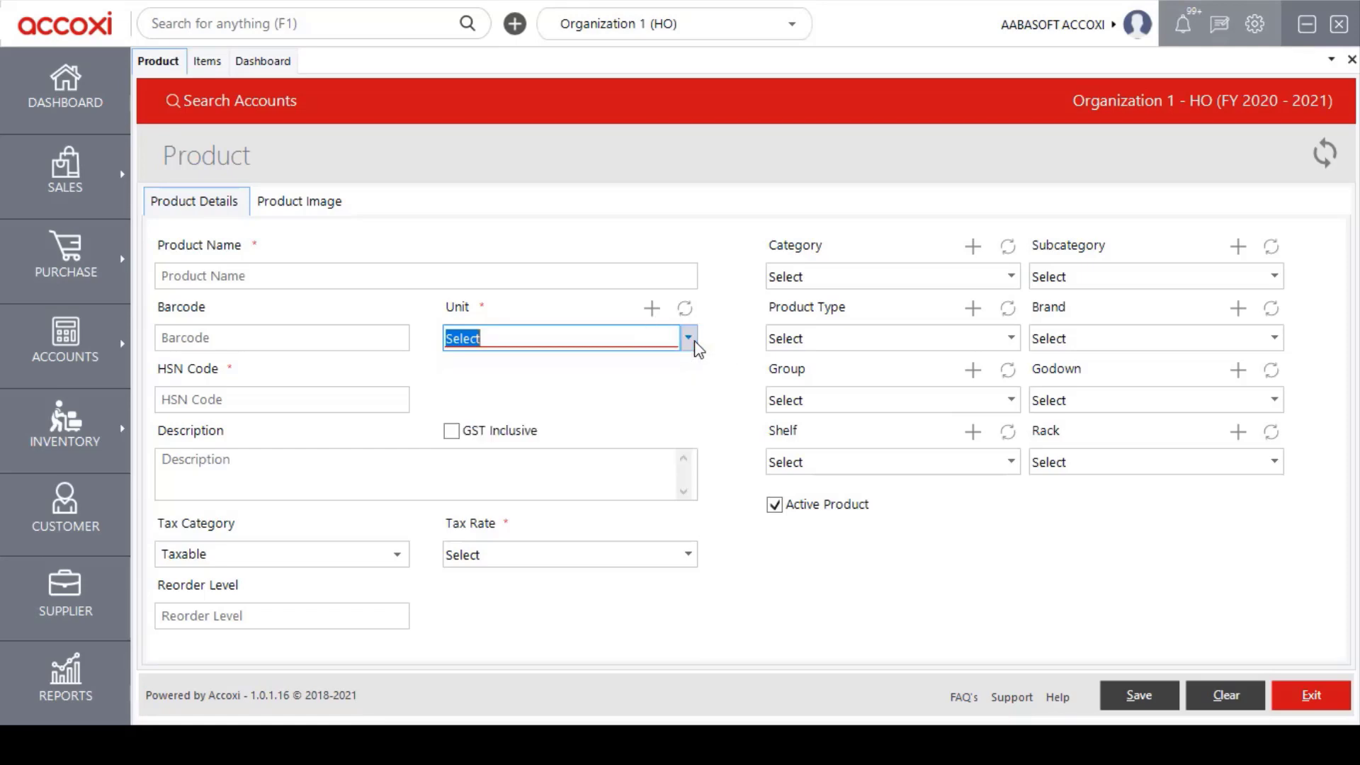
click(320, 397)
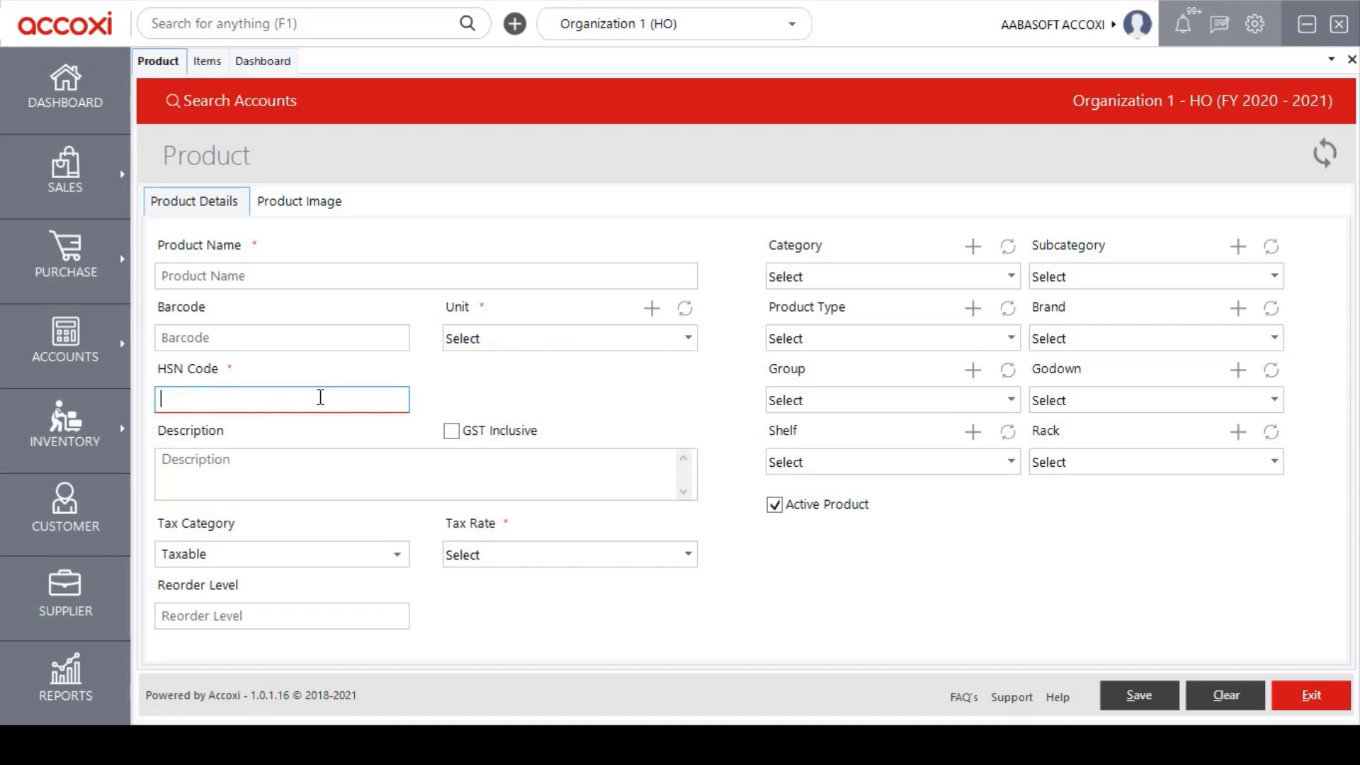
click(254, 472)
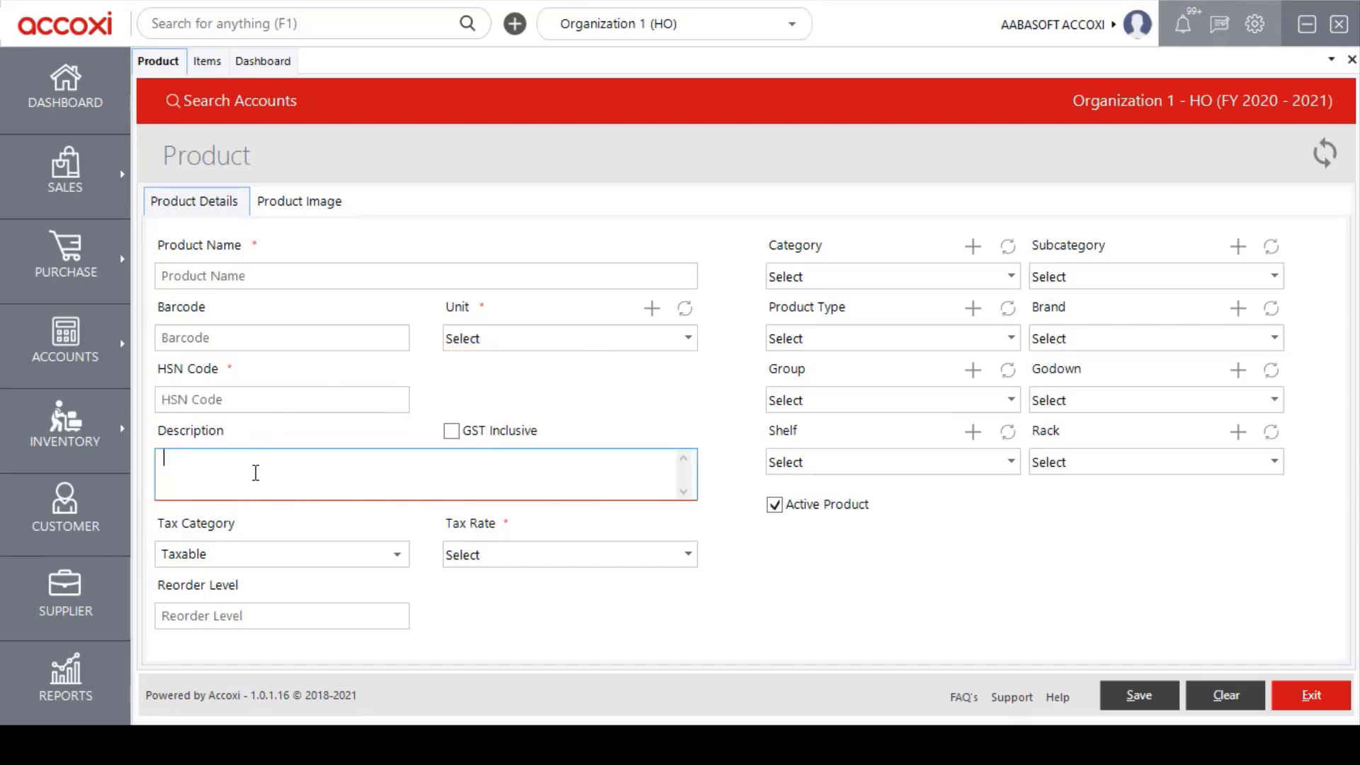
Try the new product's GST Inclusive option and inspect the tax rate choices.
click(452, 436)
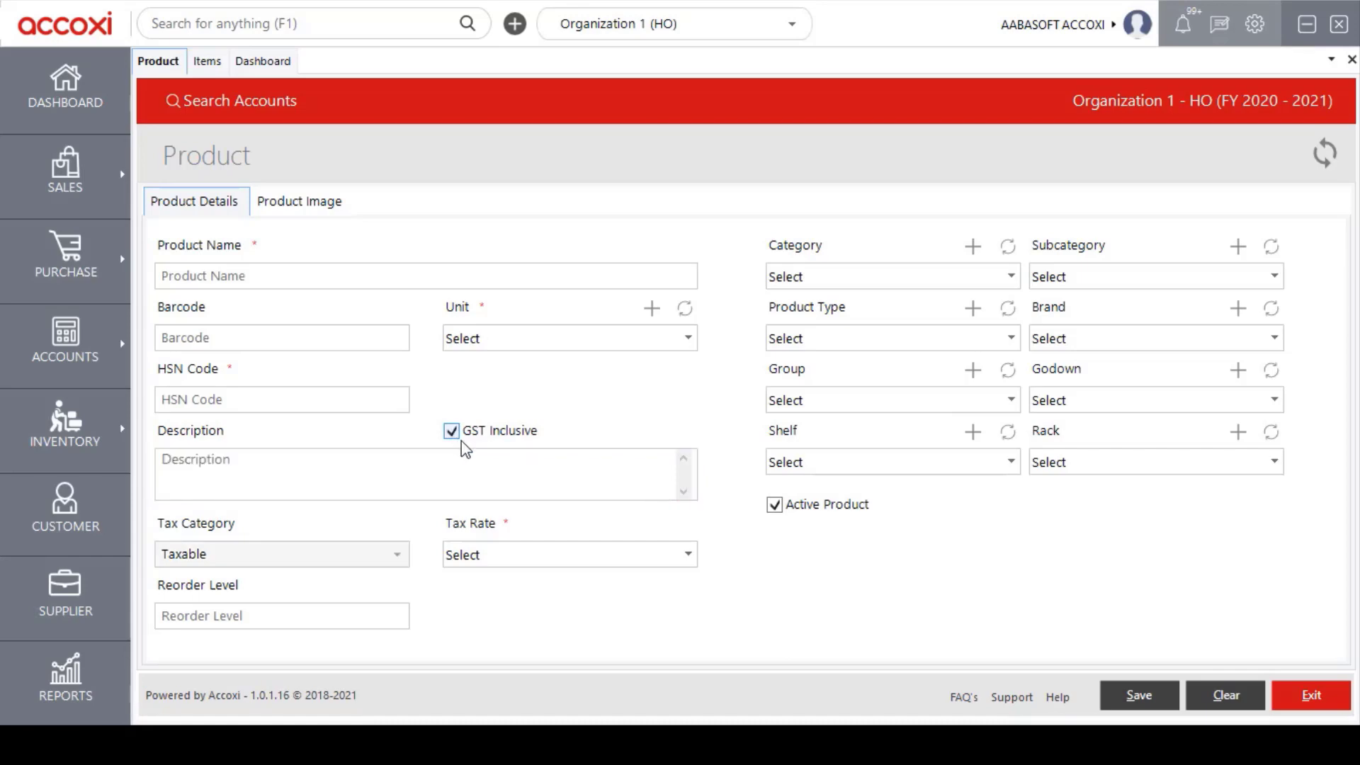
click(459, 434)
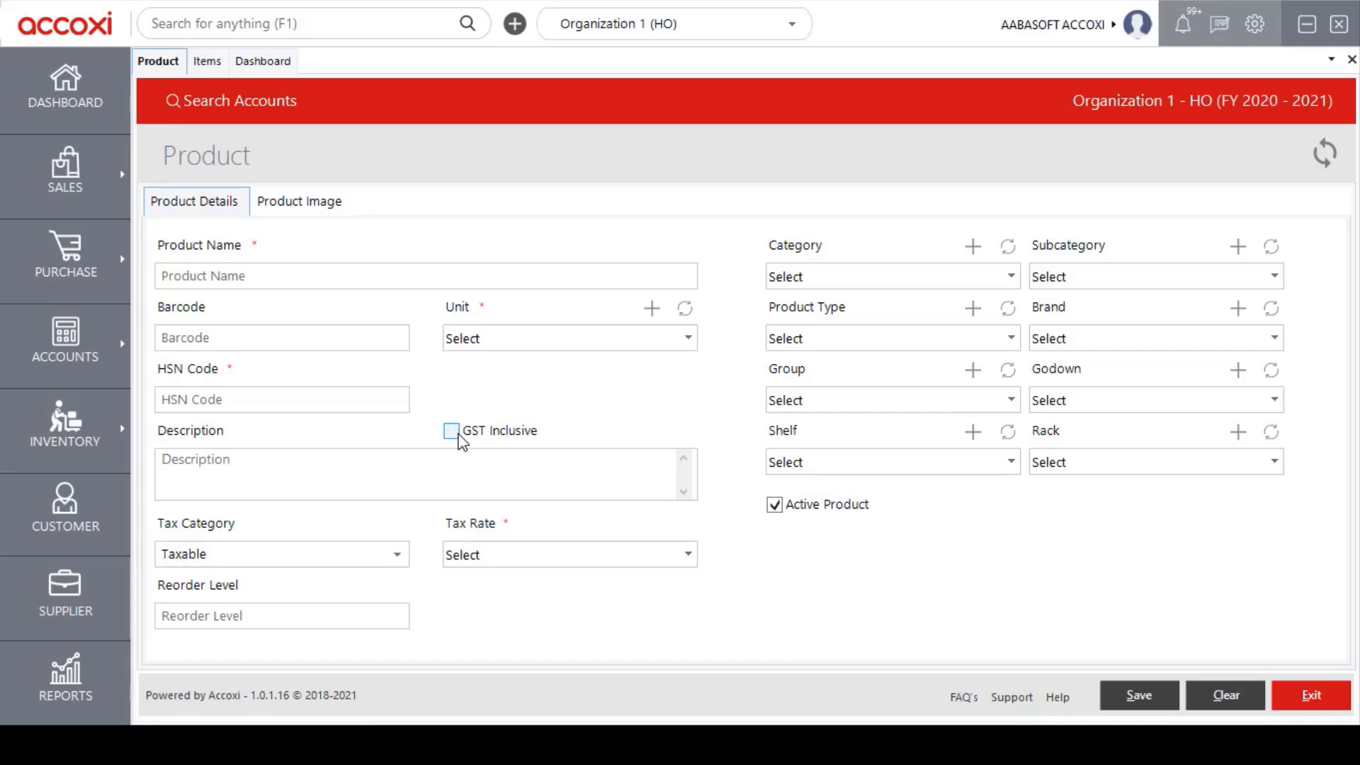
click(459, 440)
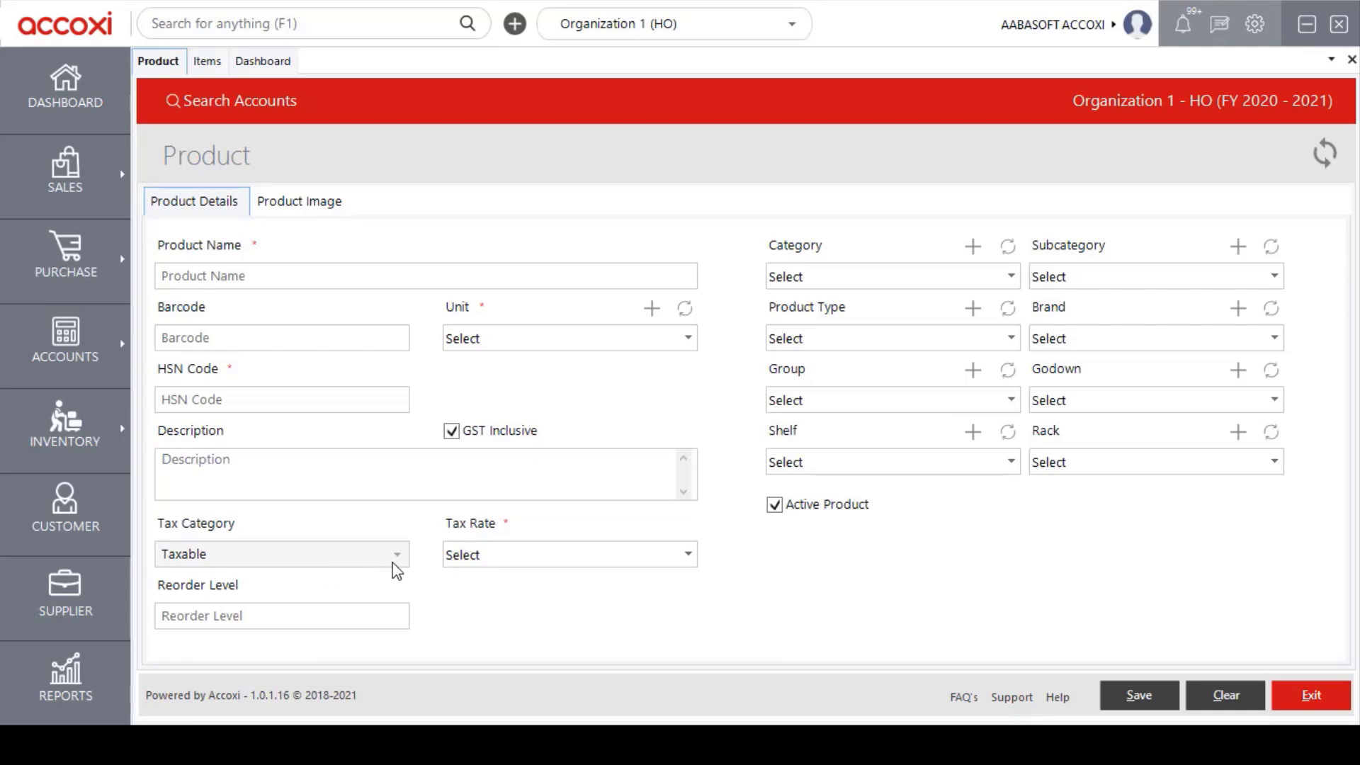
click(688, 555)
click(688, 554)
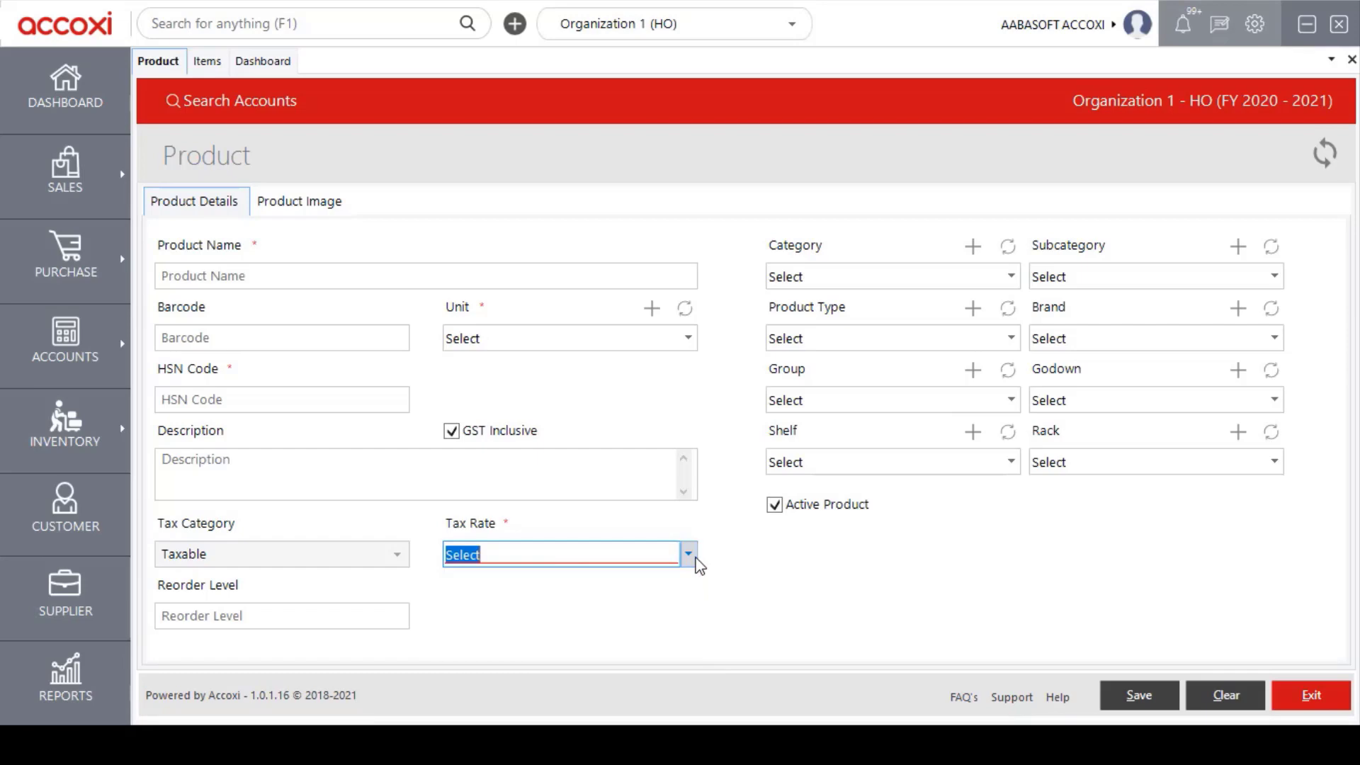
click(695, 559)
click(496, 432)
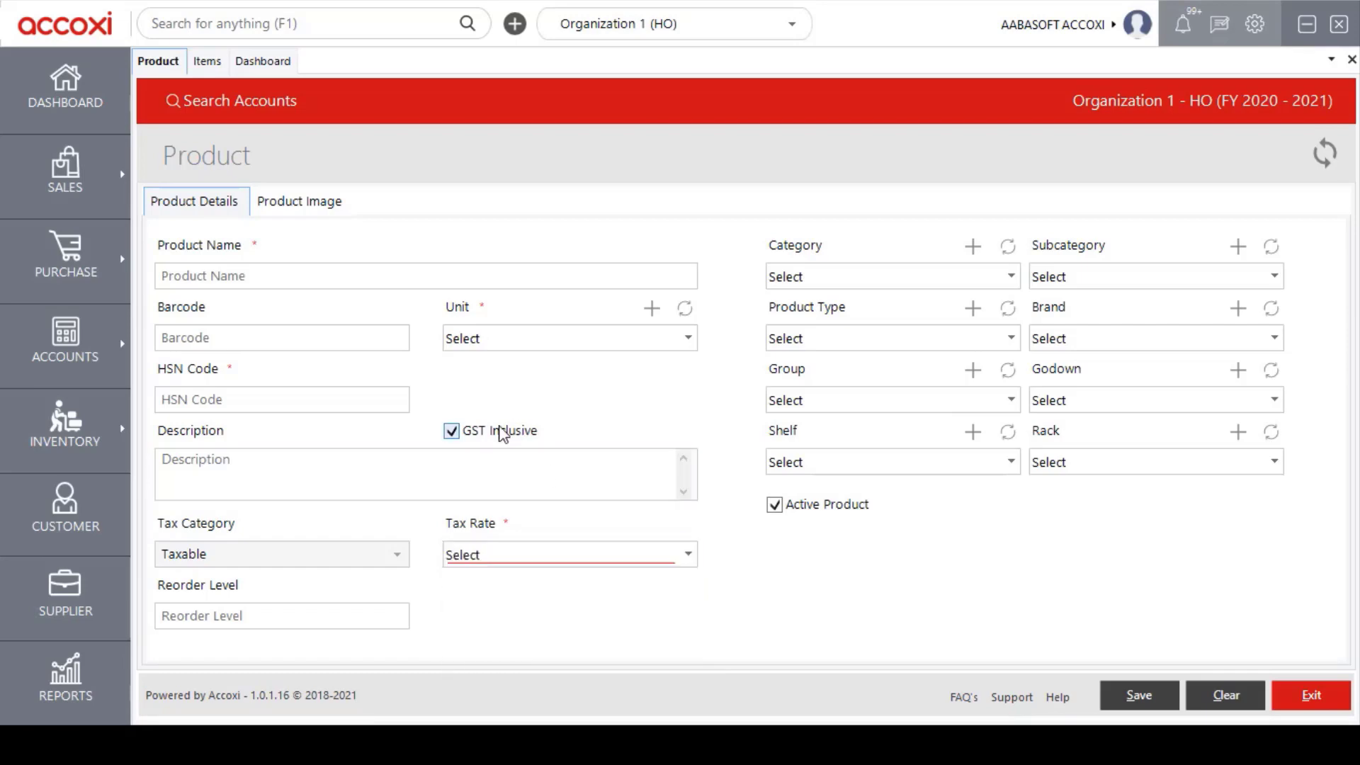
Examine the new product's tax category choices, reorder level, category field and Active Product option.
click(398, 557)
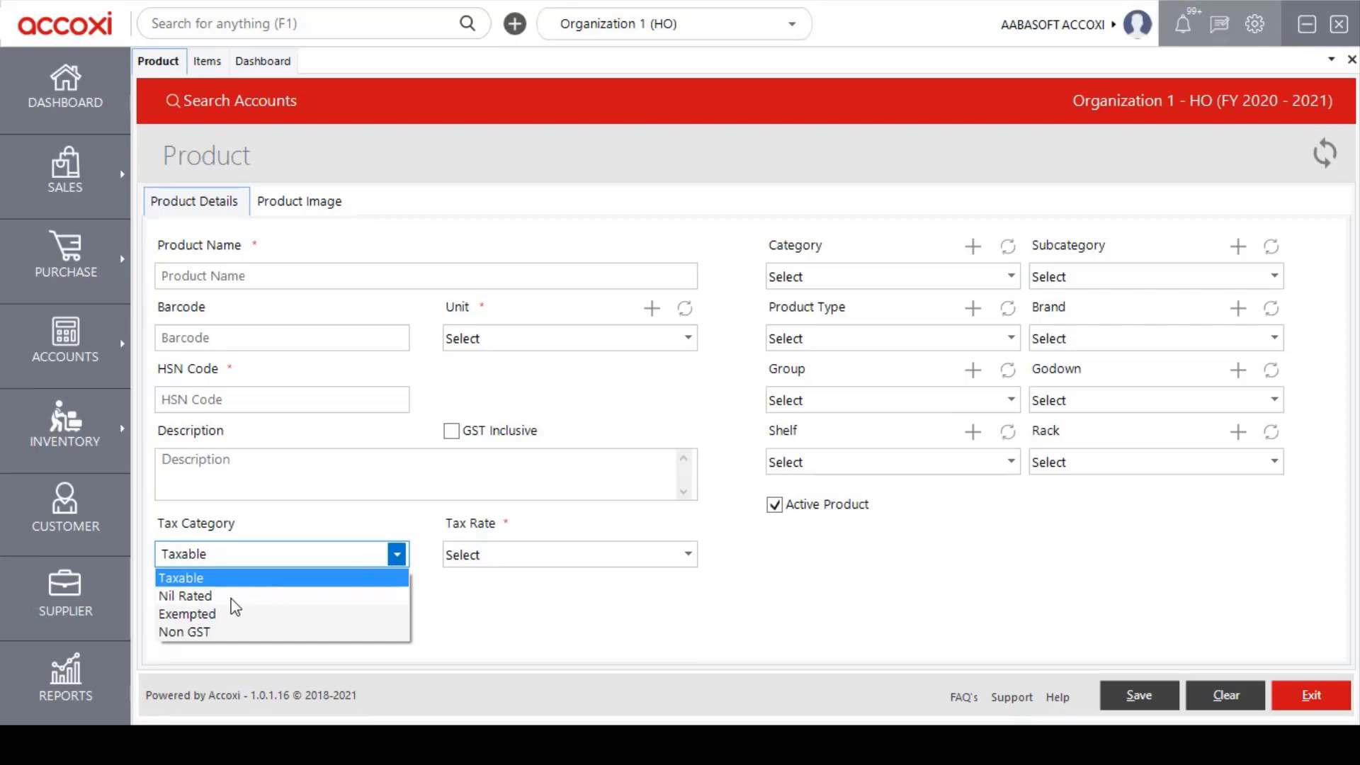
click(392, 559)
click(326, 615)
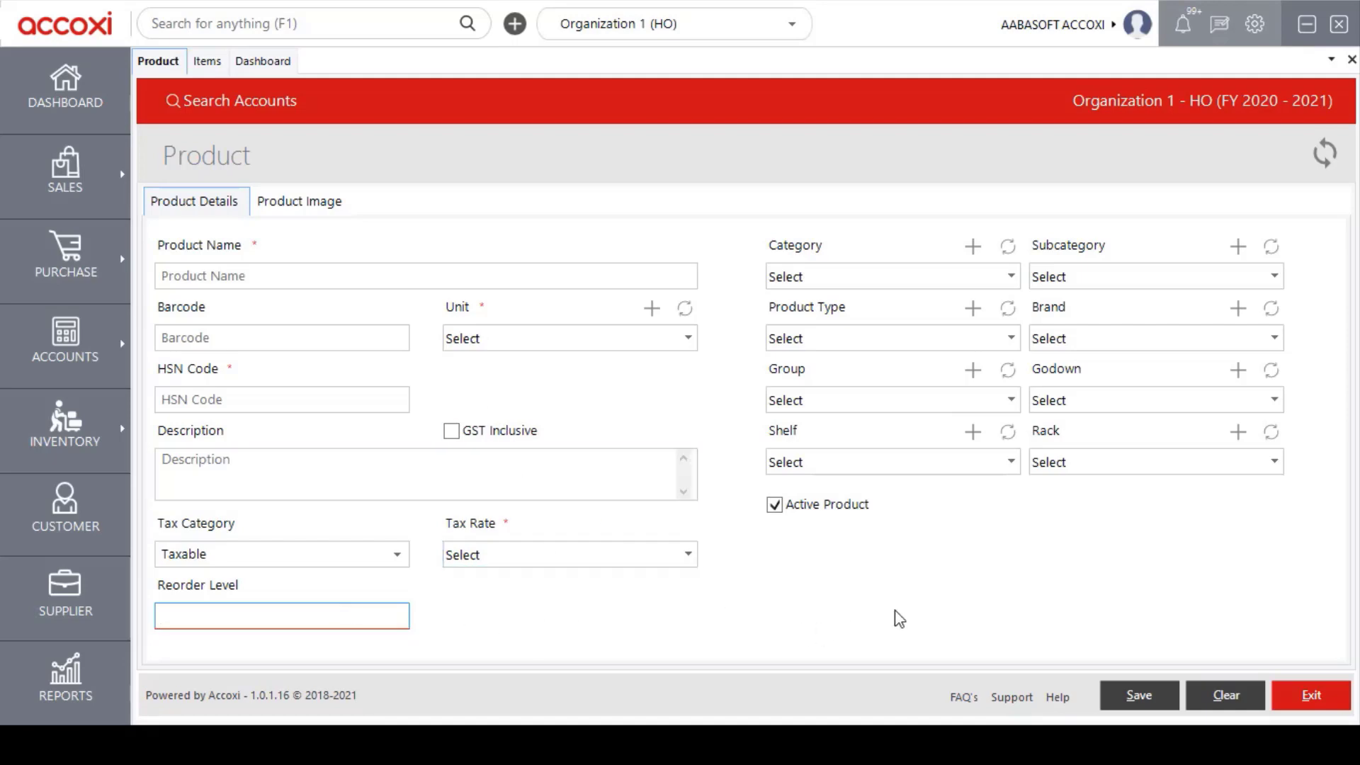
click(1010, 278)
click(1009, 278)
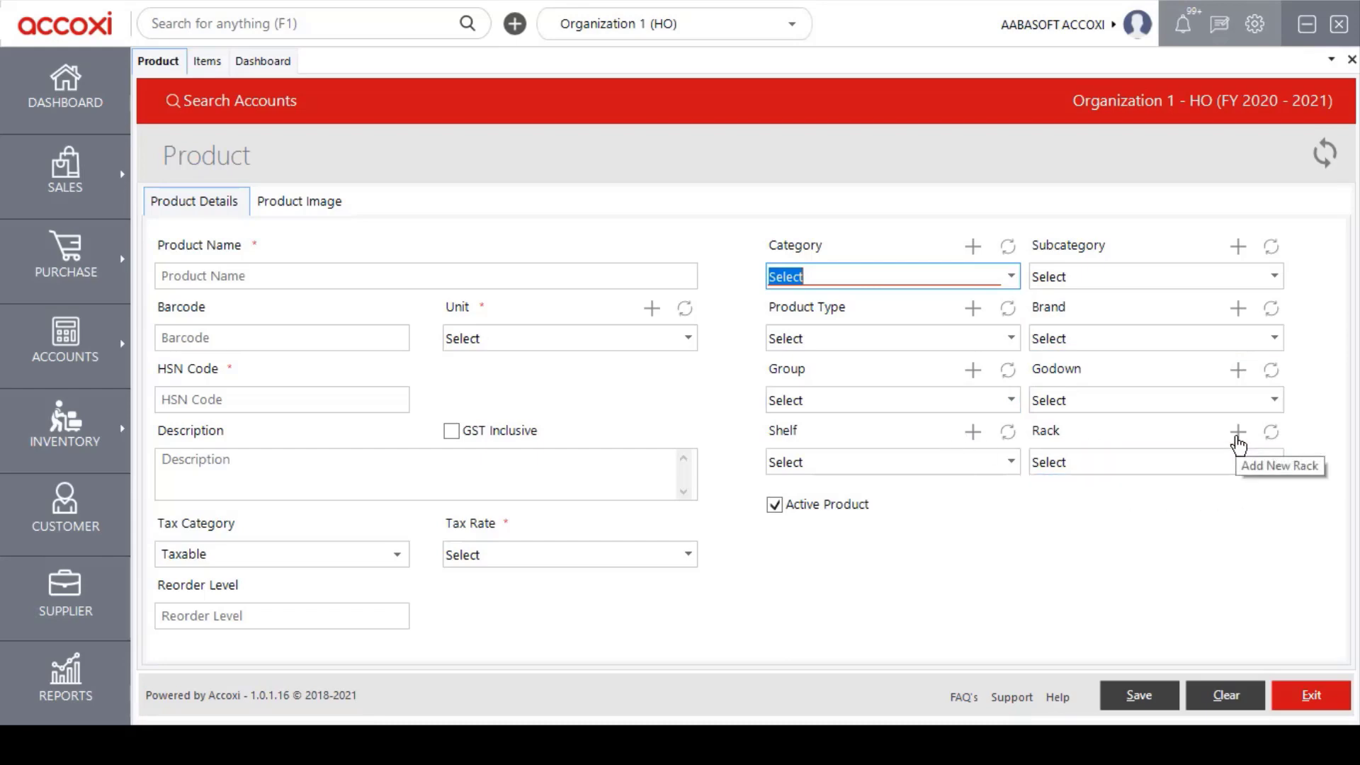
click(775, 514)
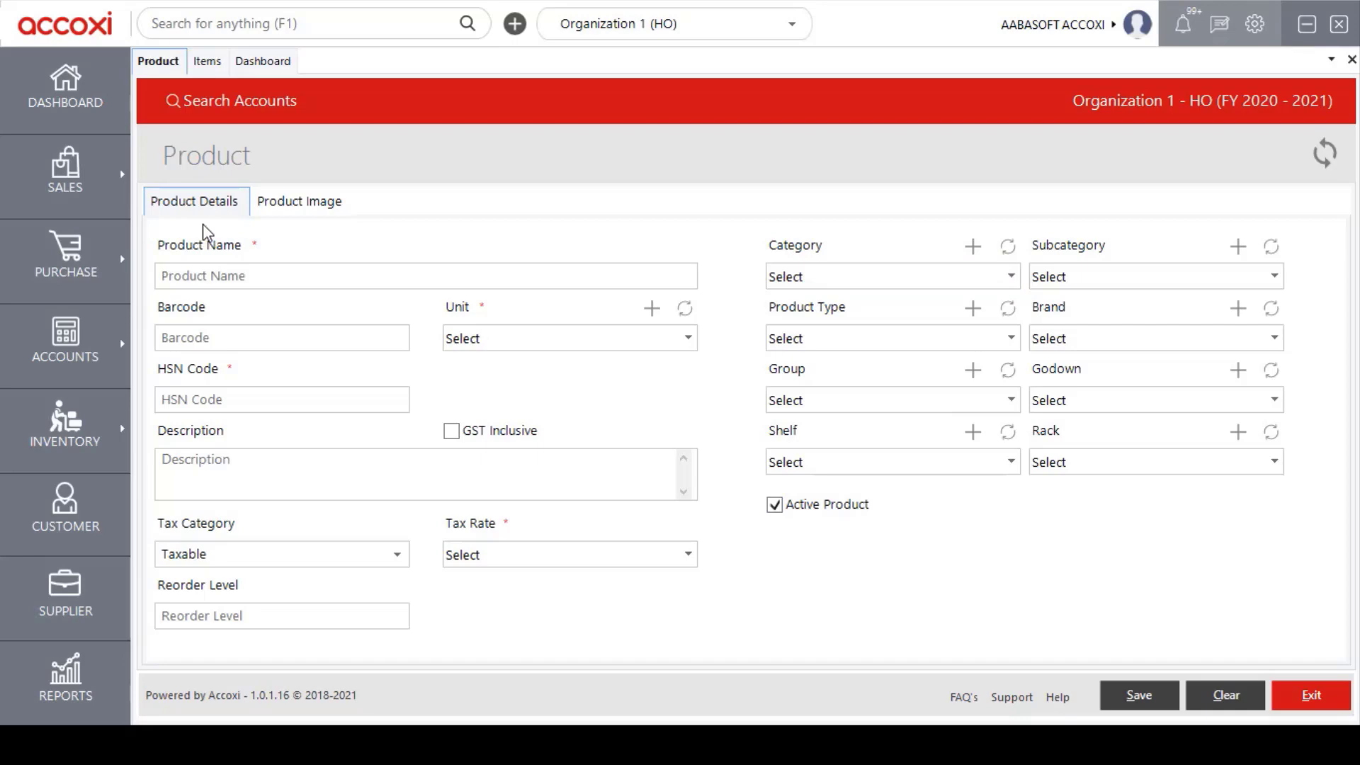
Examine the product image section and its option for adding image rows.
click(295, 206)
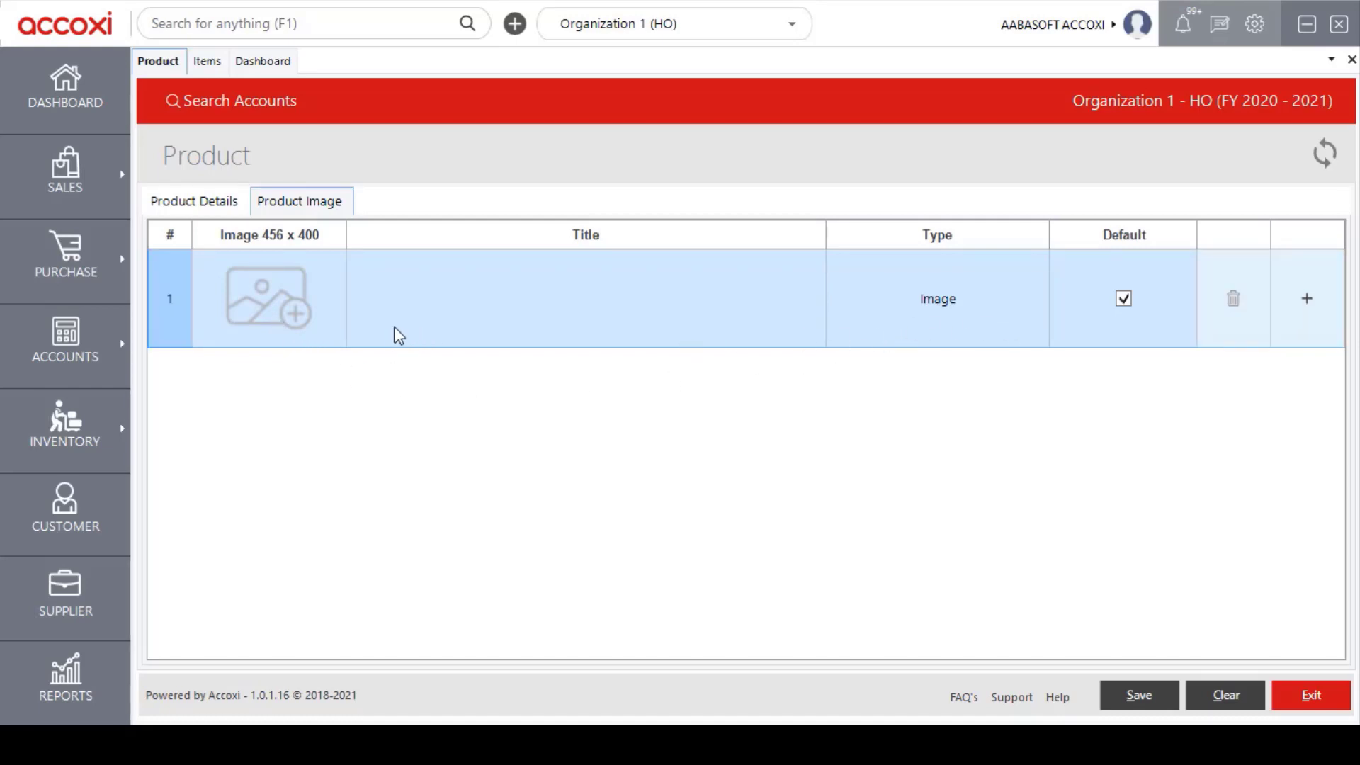
click(1287, 334)
click(1315, 397)
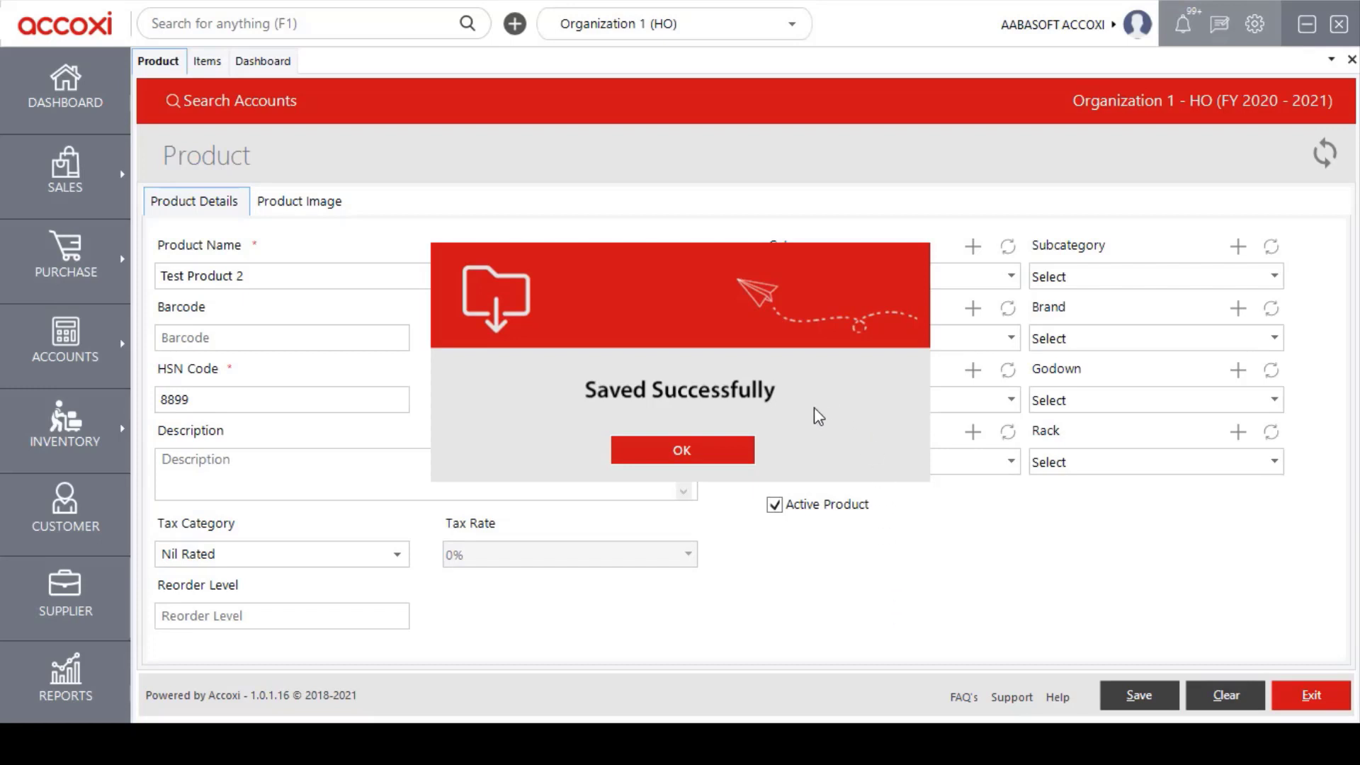
Start a batch for the saved Test Product 2 and set the Default batch's barcode to 8877.
click(739, 458)
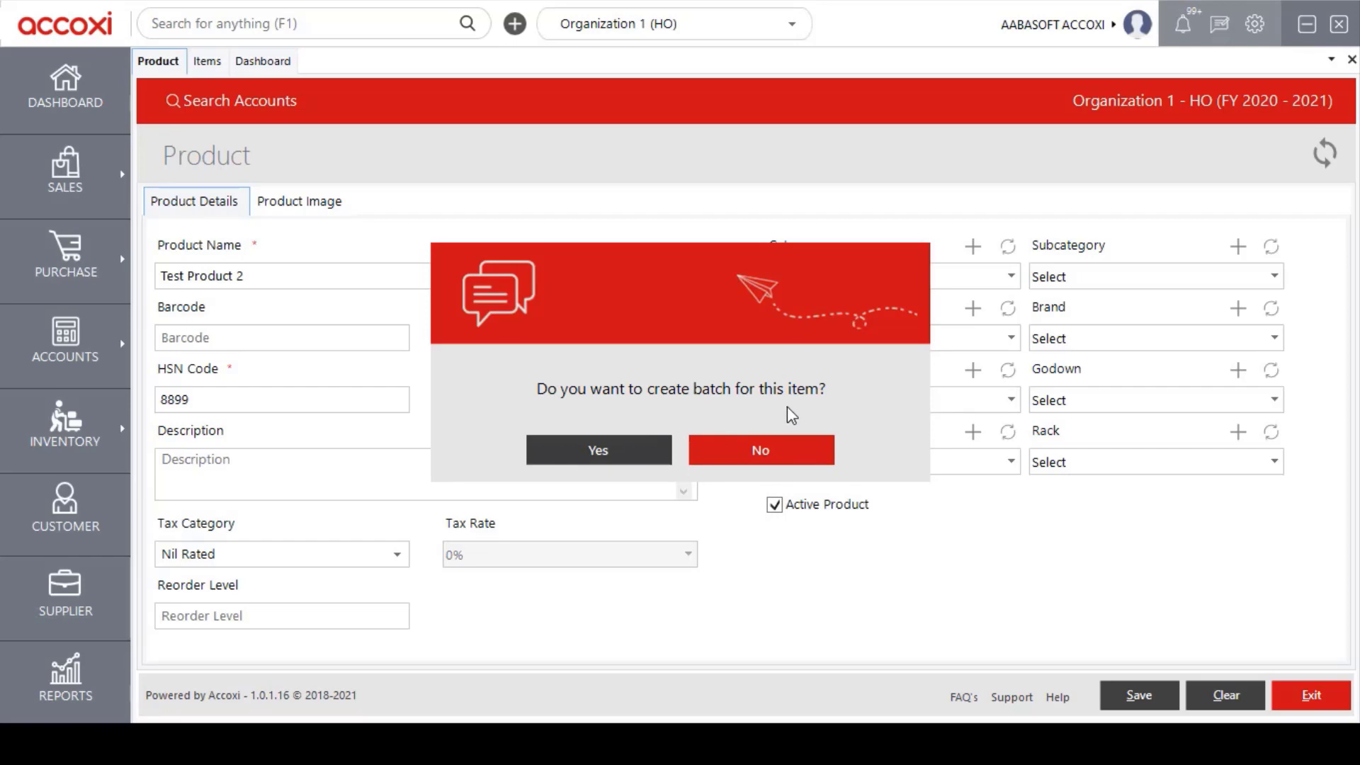
click(658, 451)
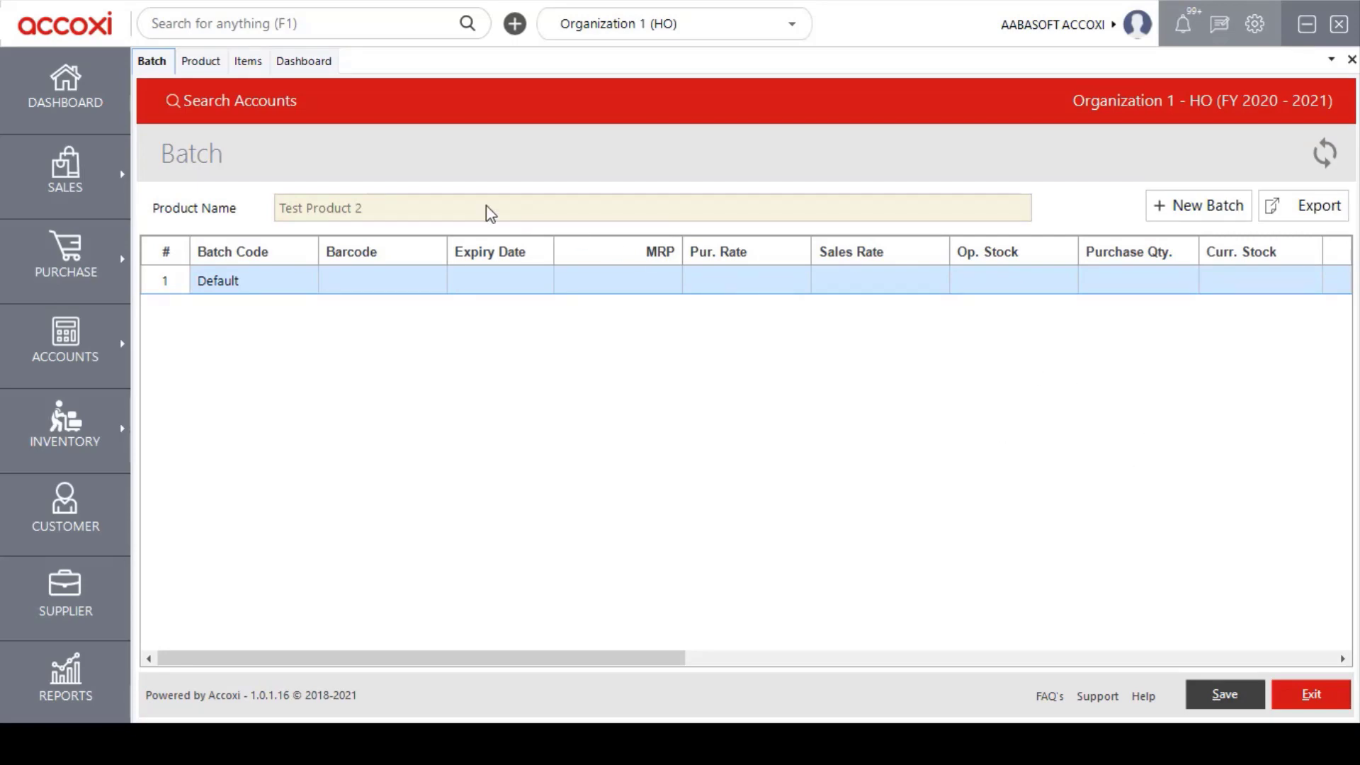
click(261, 287)
click(261, 287)
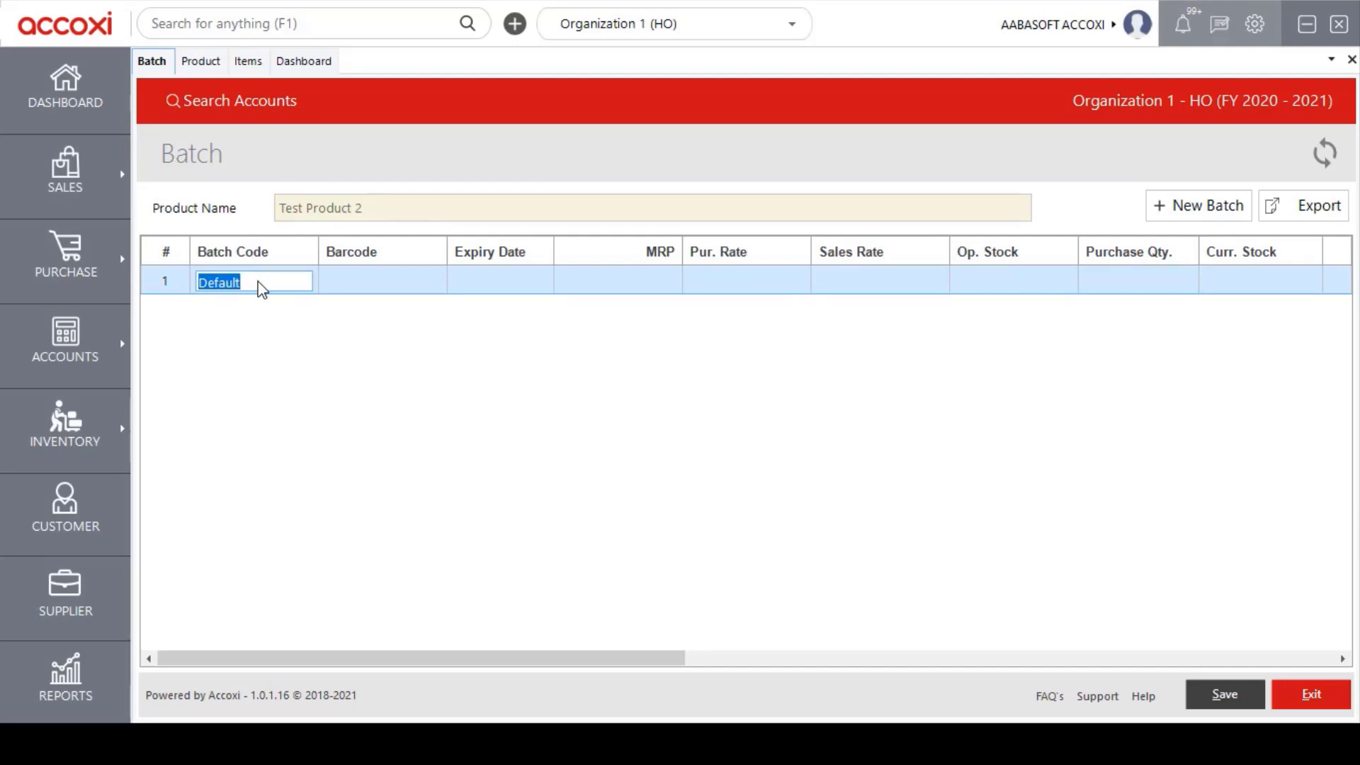
key(Tab)
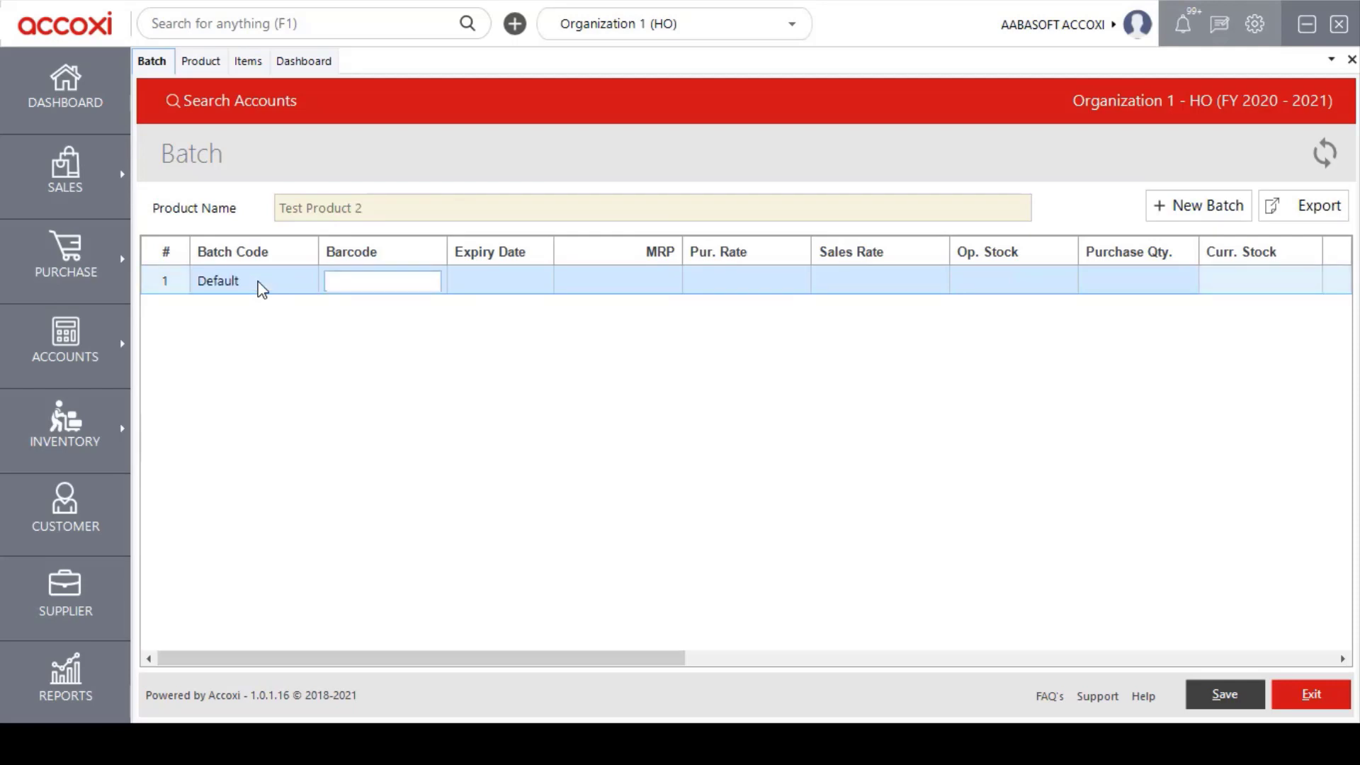
text(8877)
key(Tab)
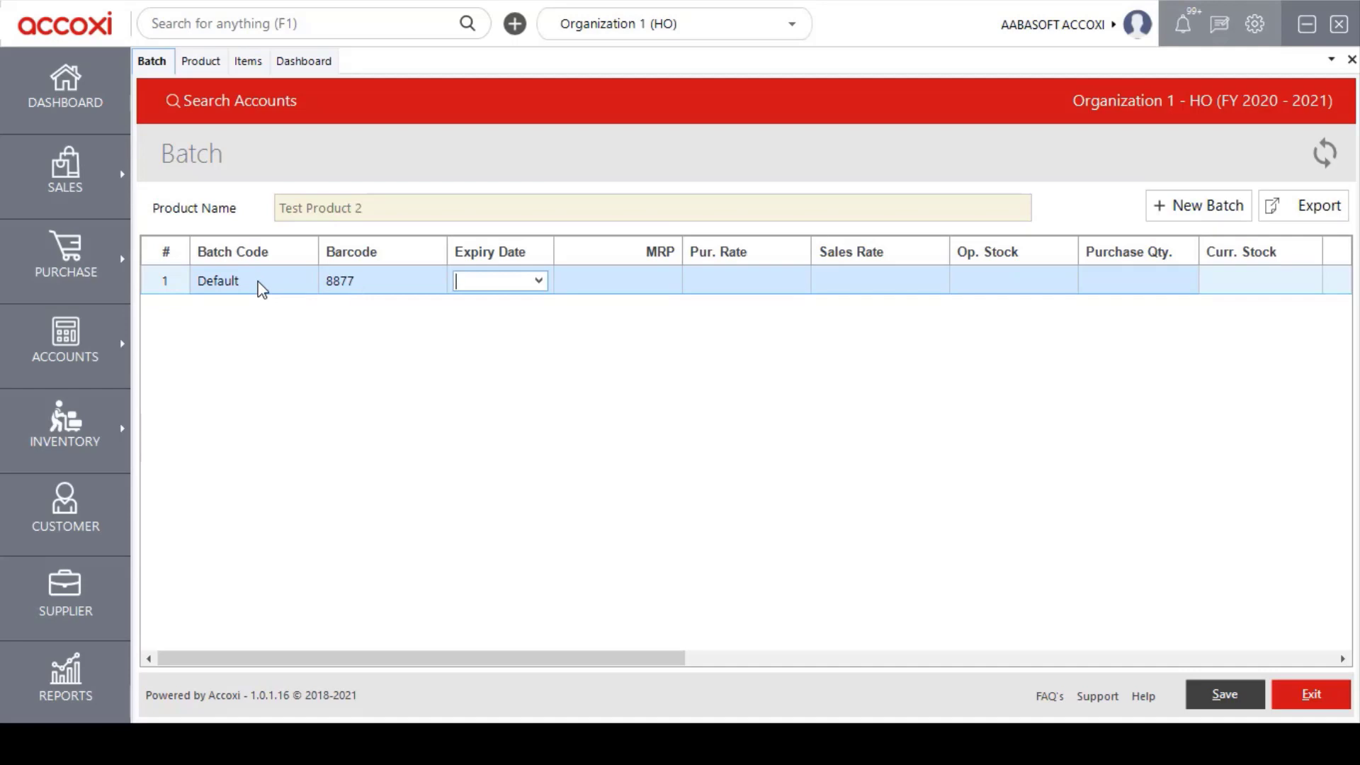
Look at the Default batch's expiry date calendar, leave the date blank, and set the MRP to 2000 and purchase rate to 1000.
click(541, 281)
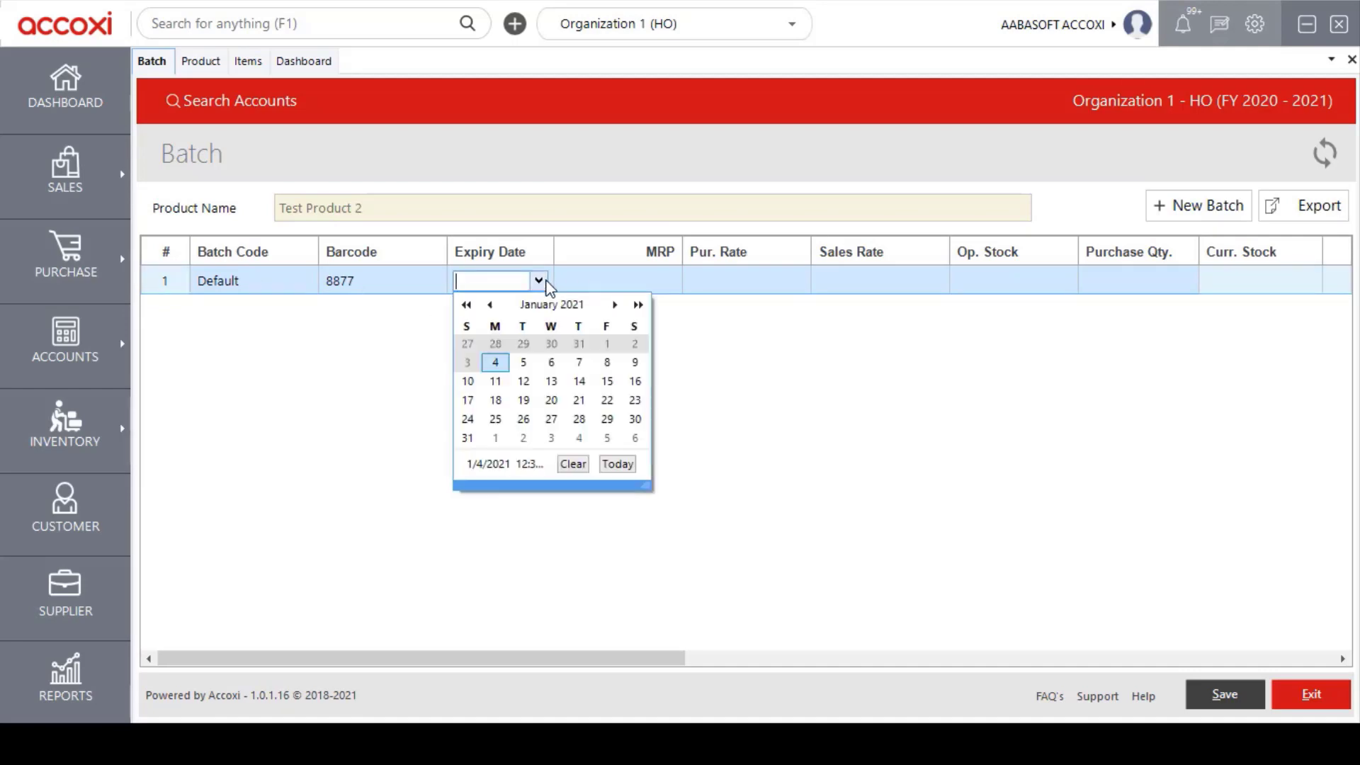
click(599, 280)
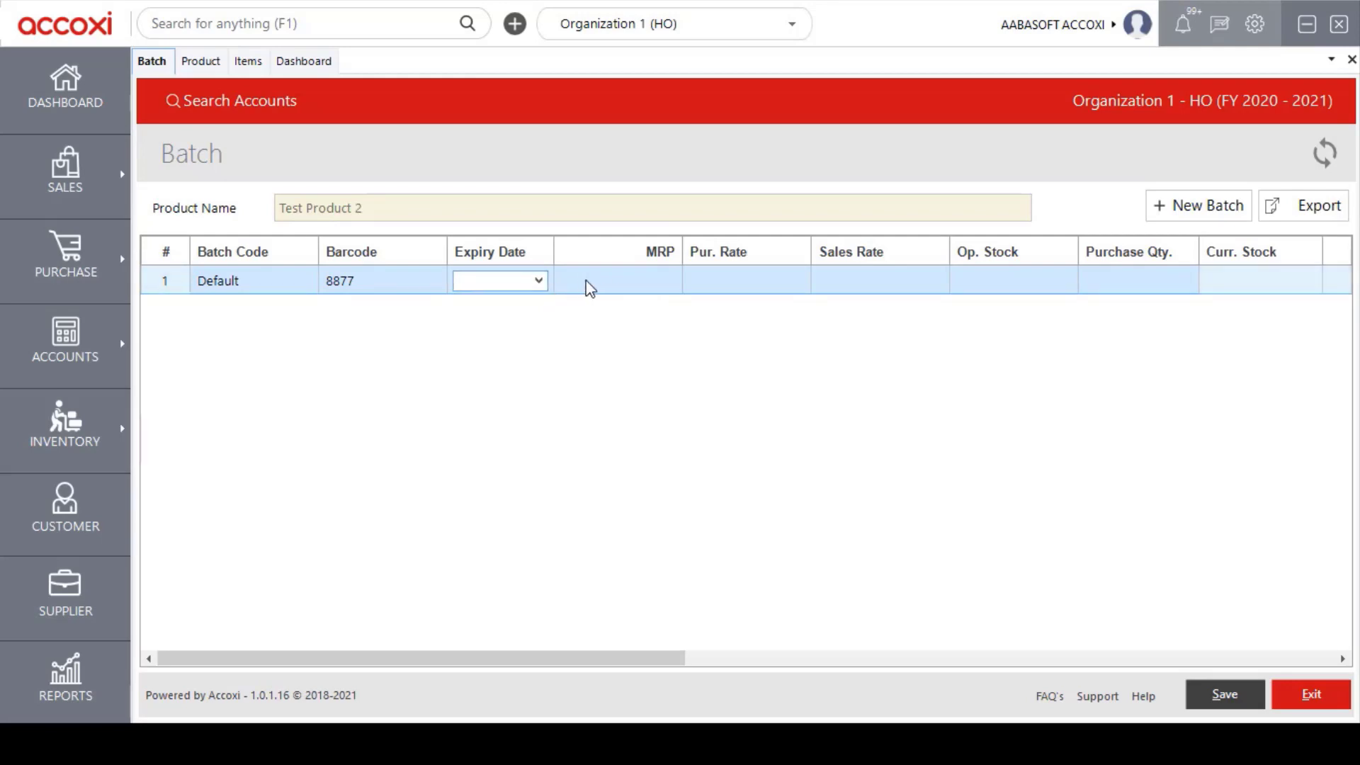
click(588, 281)
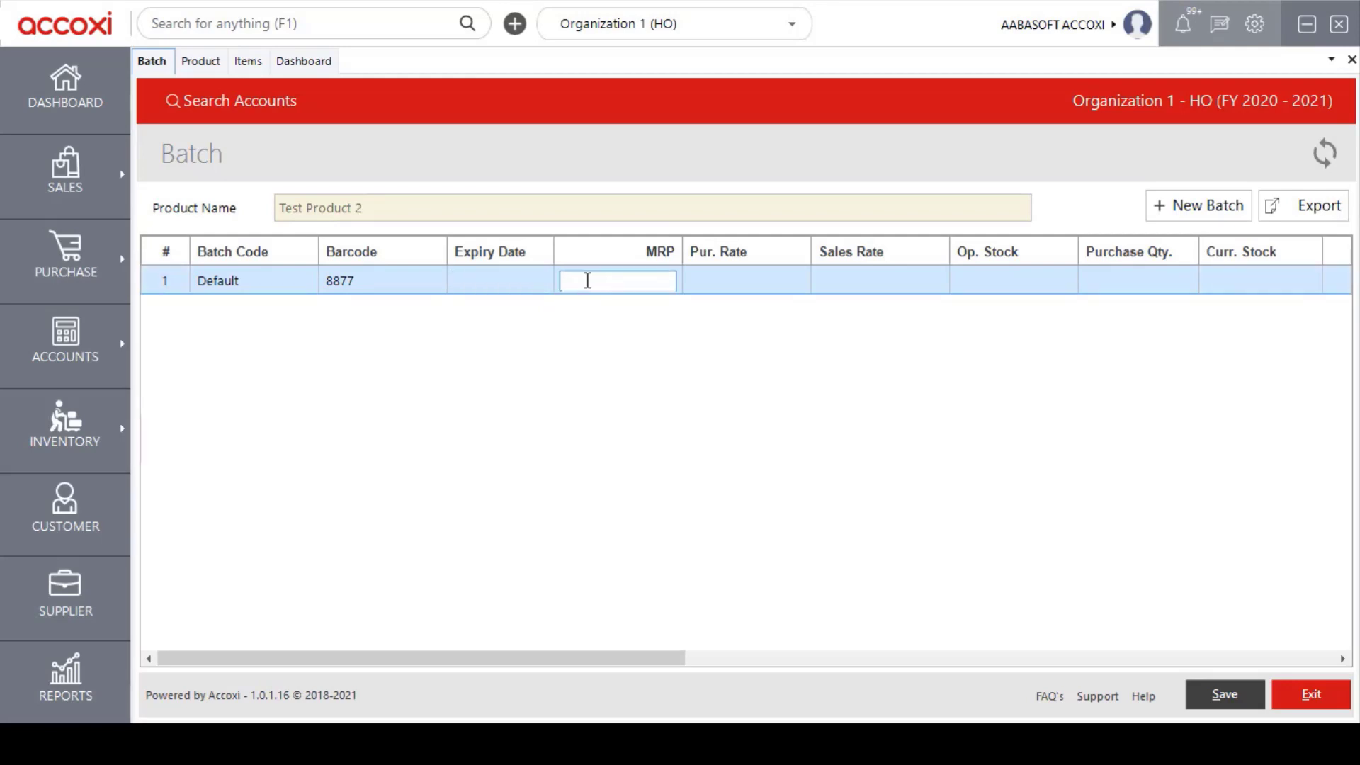
text(2000)
key(Tab)
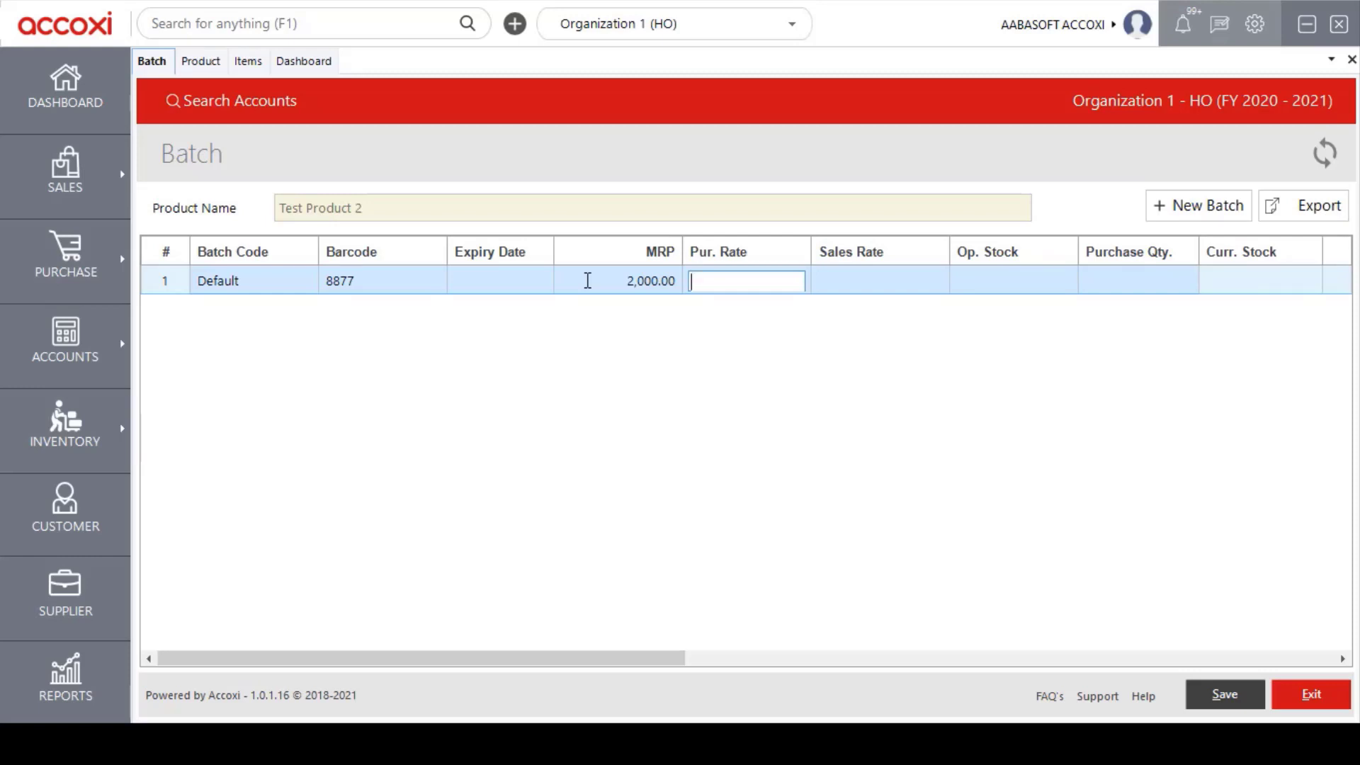
text(1000)
key(Tab)
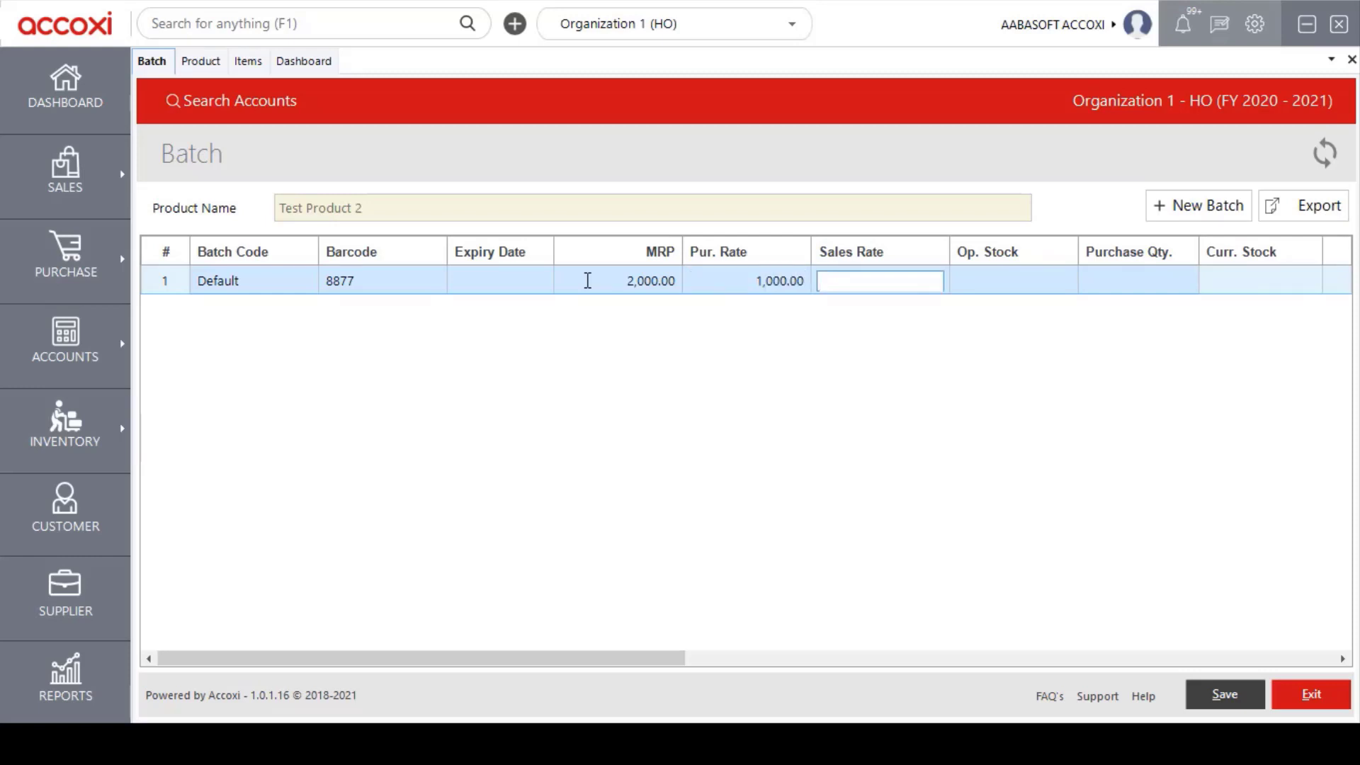
Set the Default batch's sales rate to 1500 and opening stock to 20, and save the batch.
text(1500)
key(Tab)
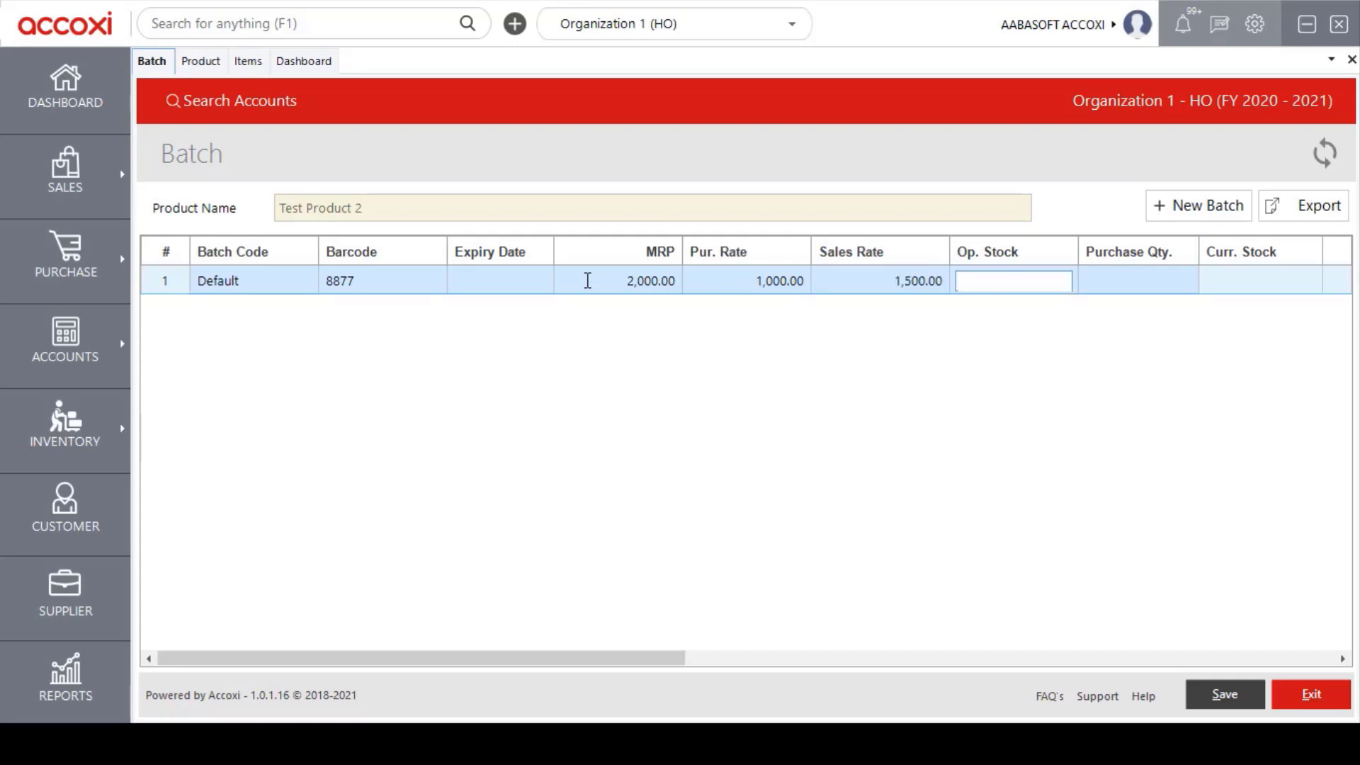
text(20)
key(Tab)
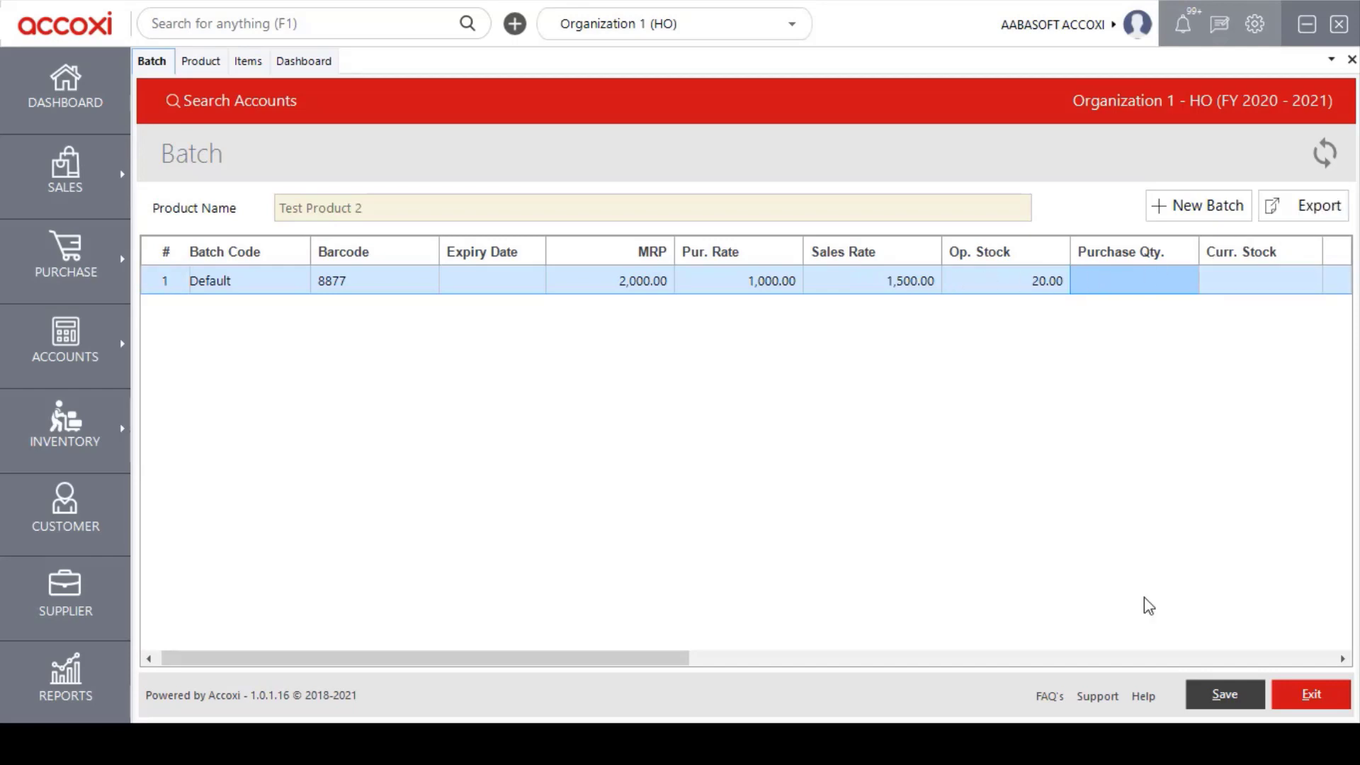
click(1225, 695)
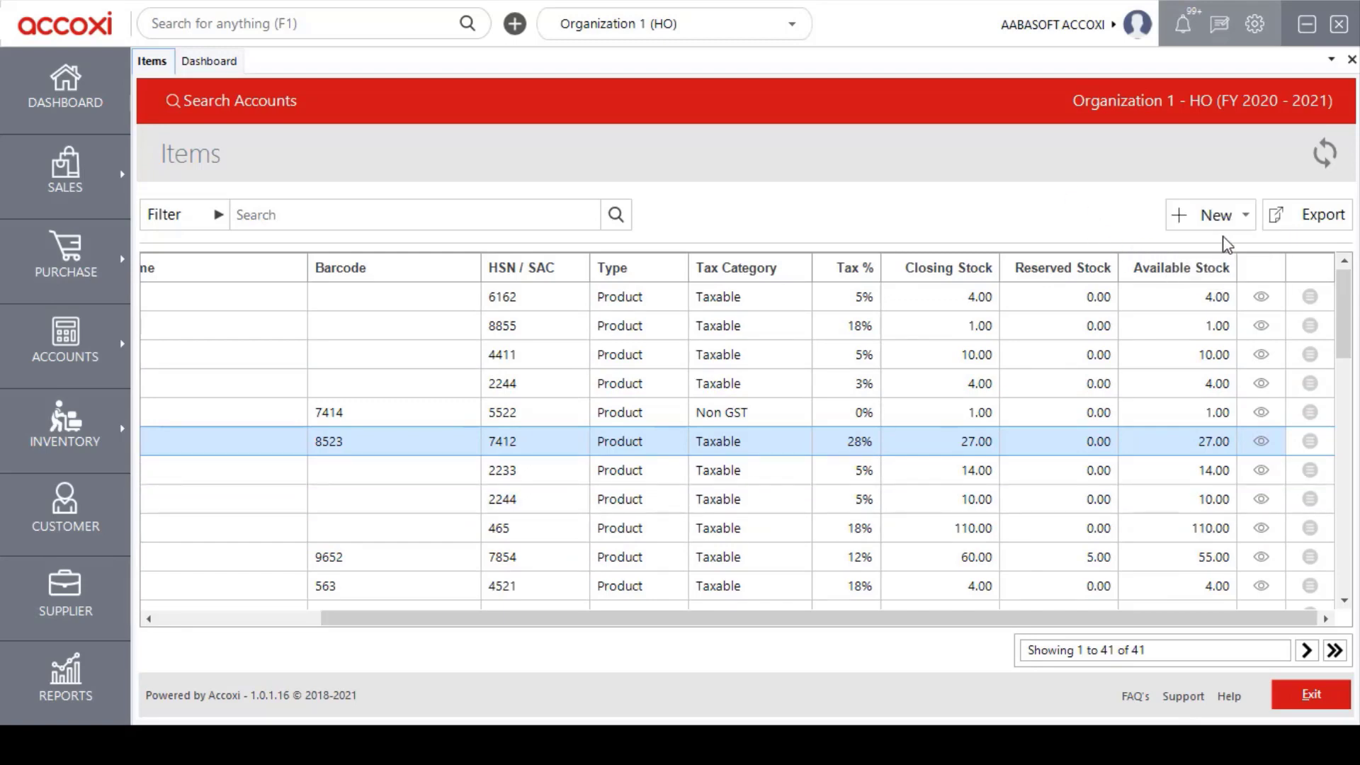
Start a new service item and examine its unit, category and group choices.
mouse_move(1224, 234)
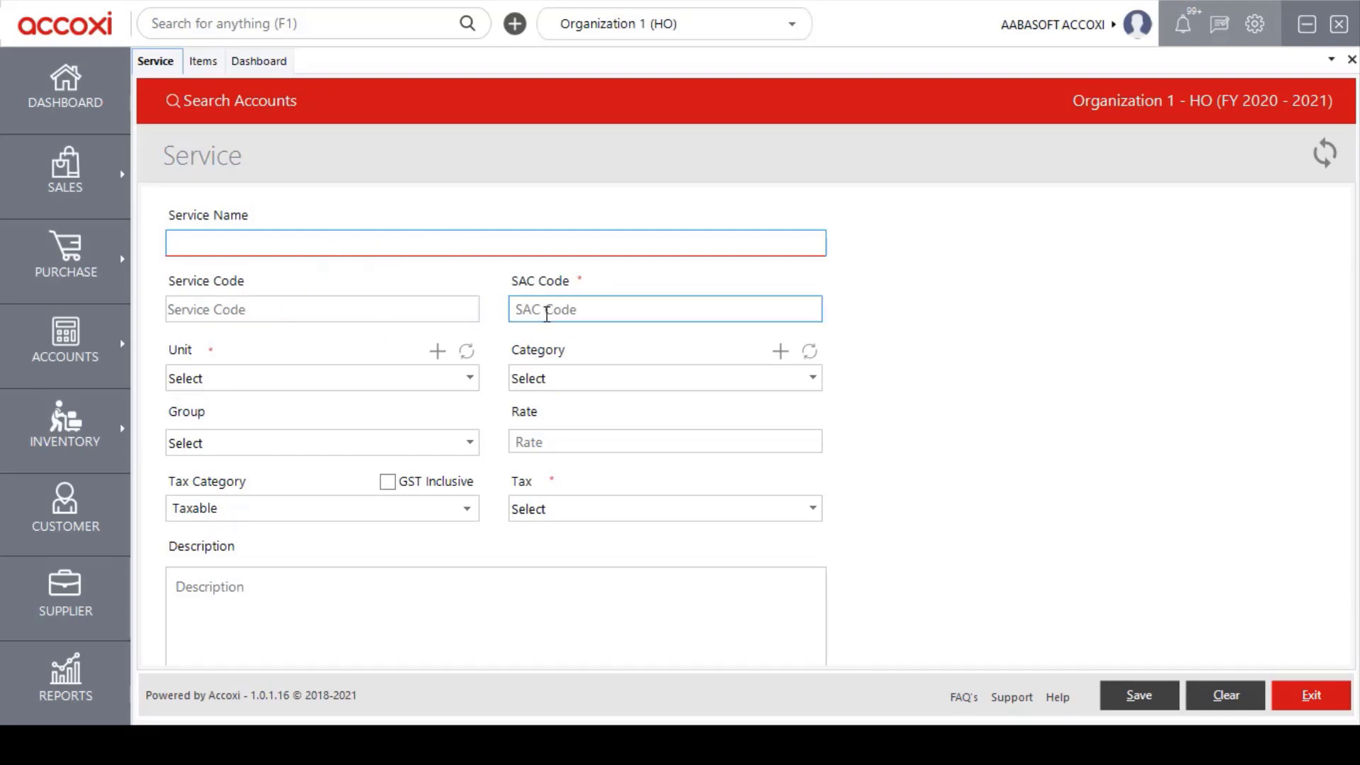
click(471, 378)
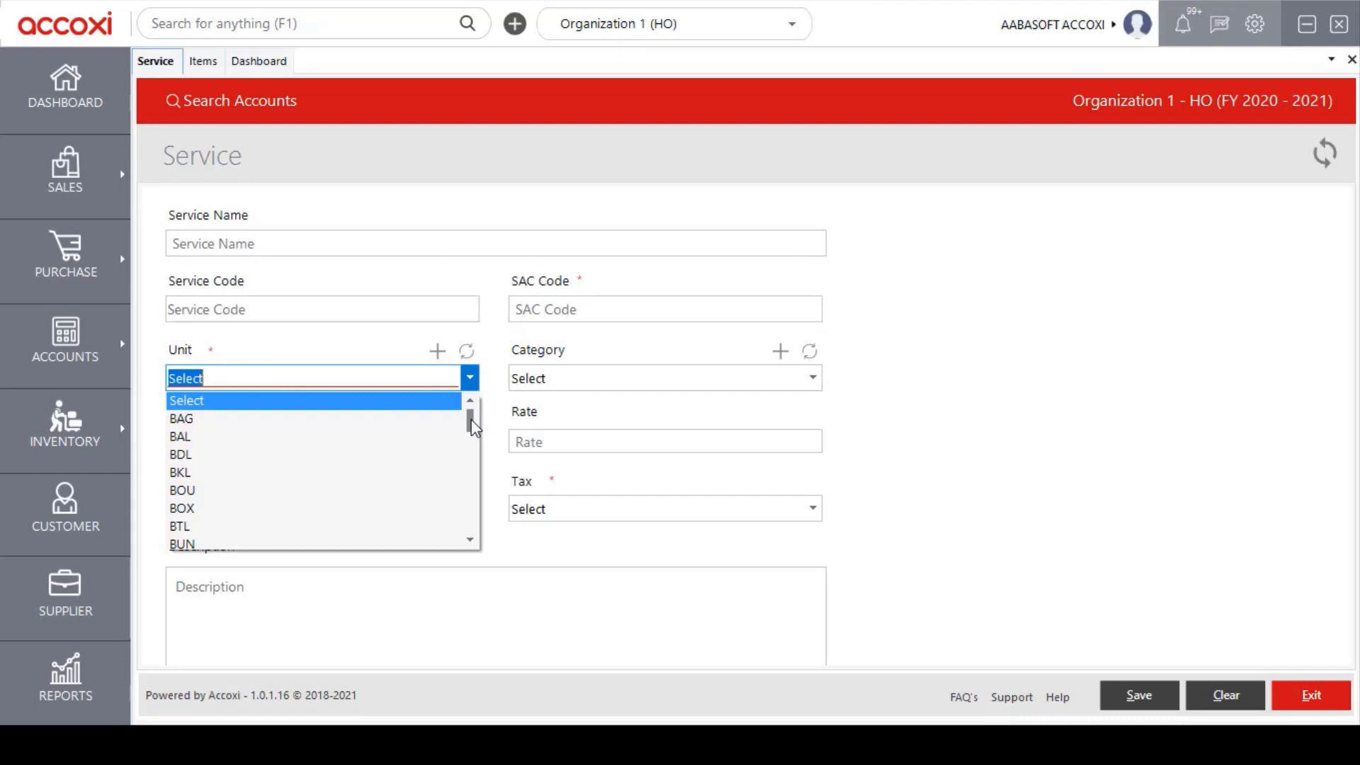
click(470, 380)
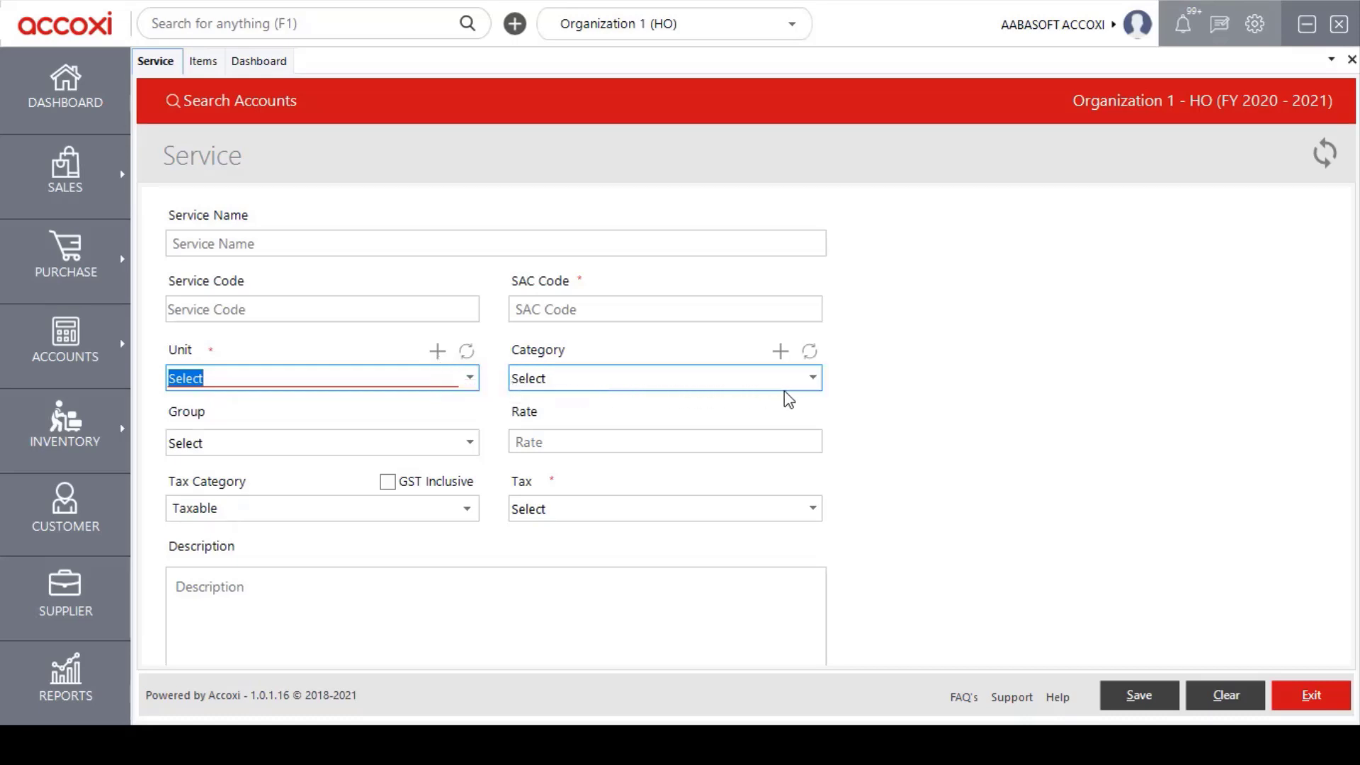
click(815, 380)
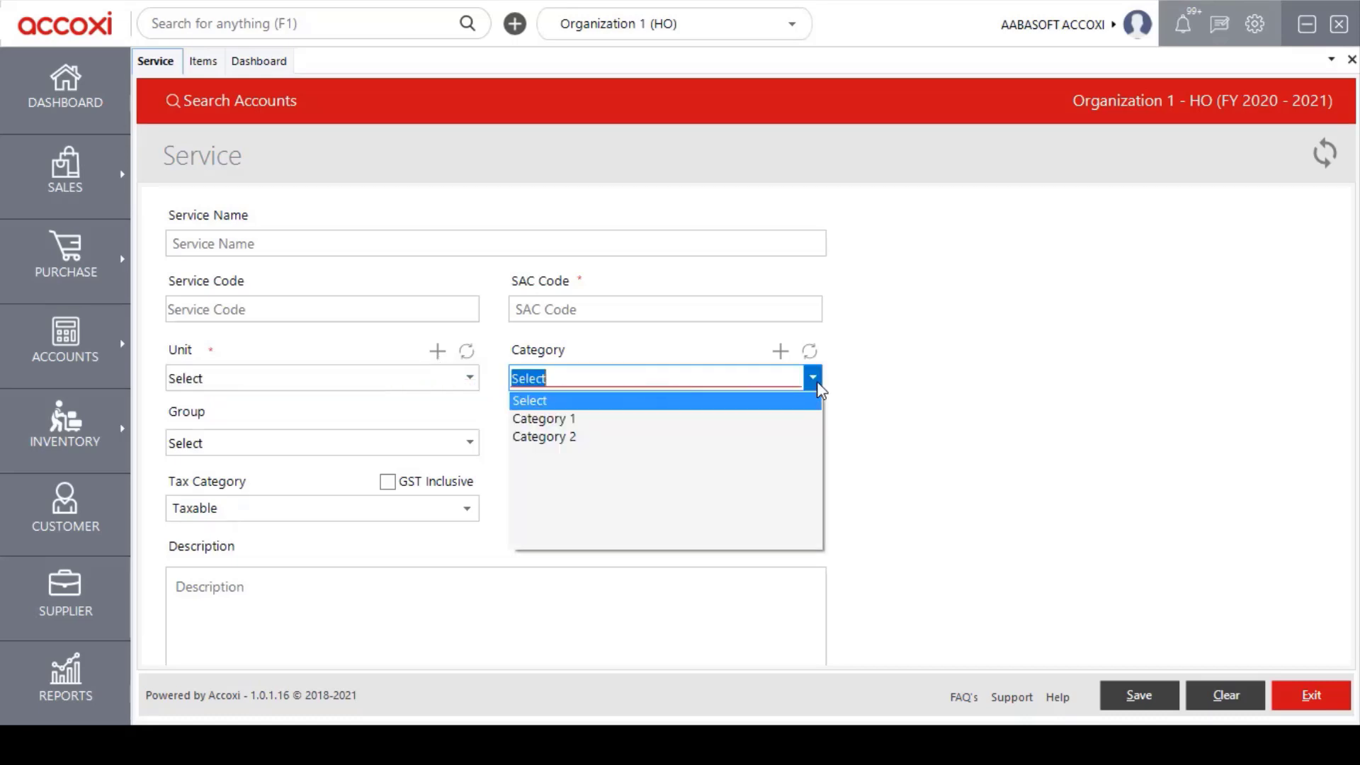
click(817, 381)
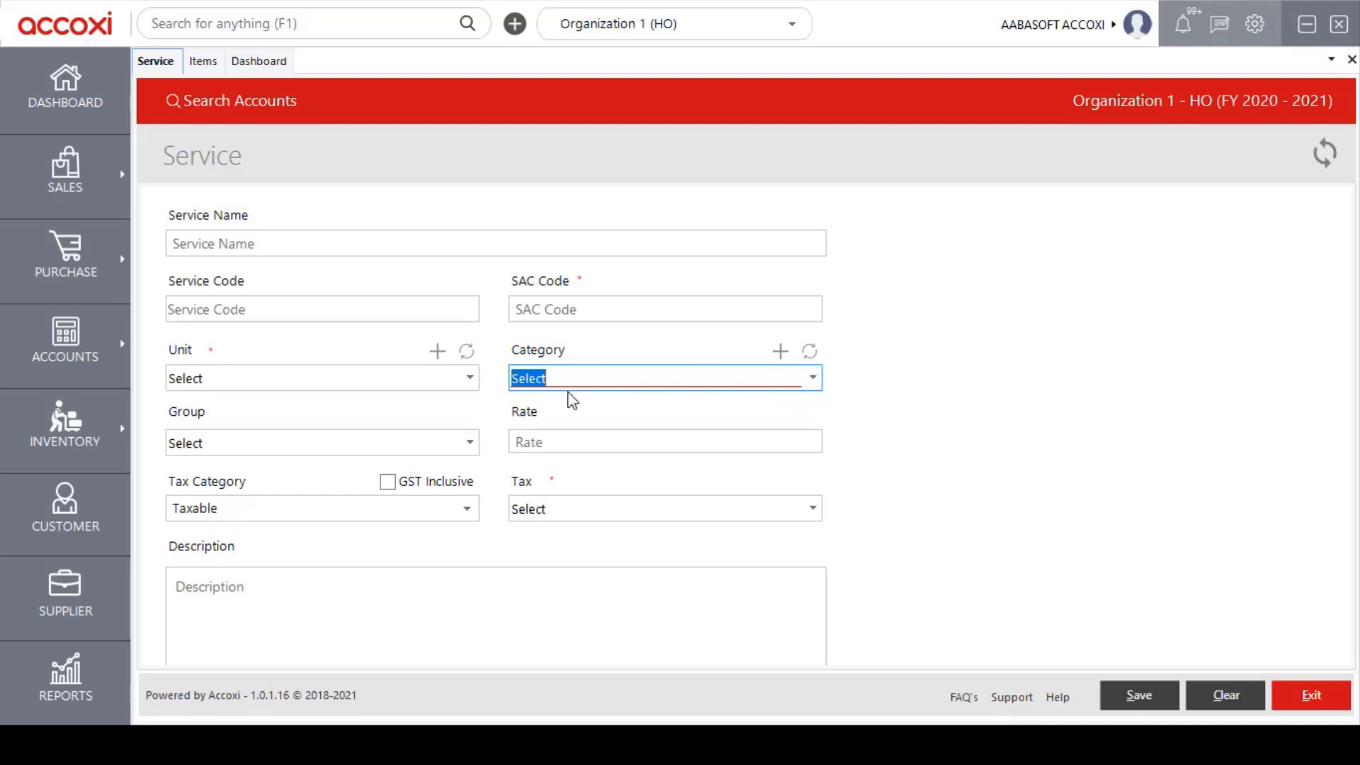
click(471, 443)
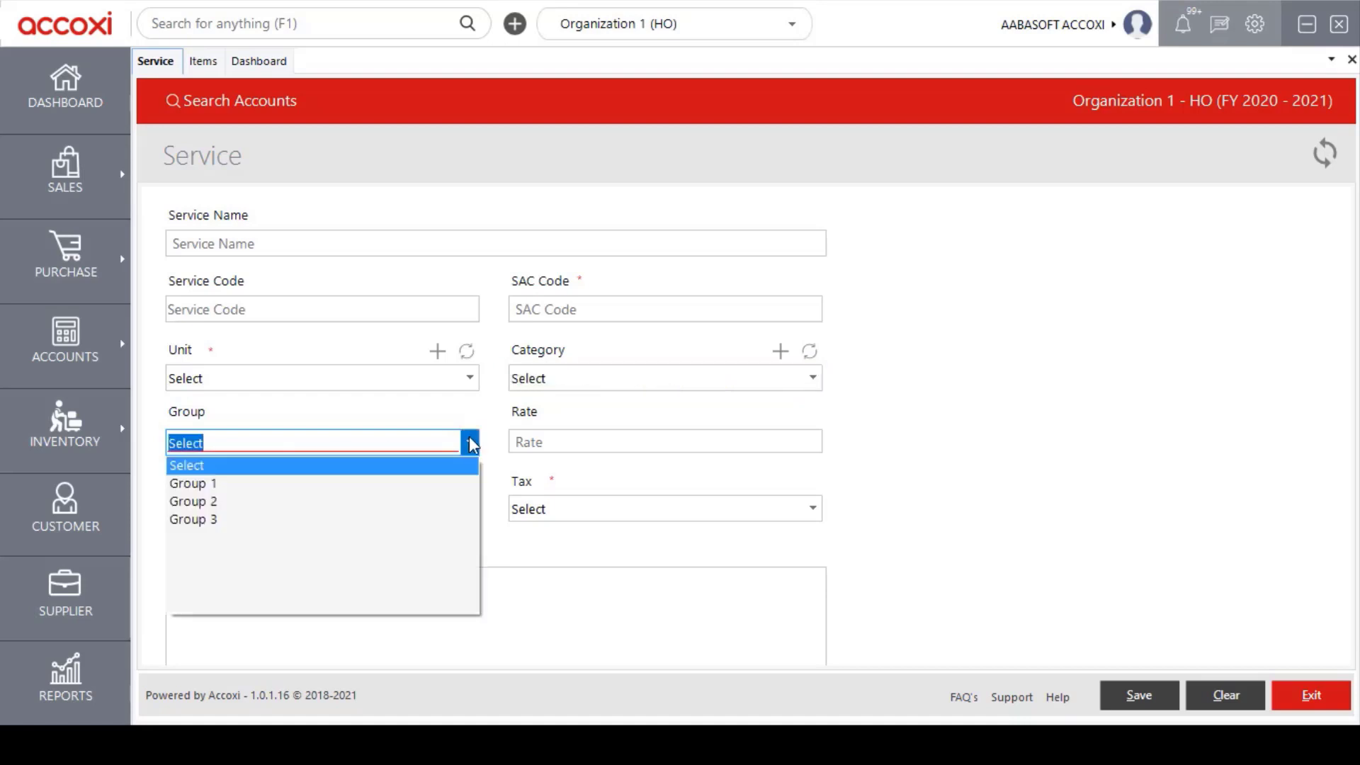
click(469, 436)
Set the new service's rate to 2000.
click(537, 436)
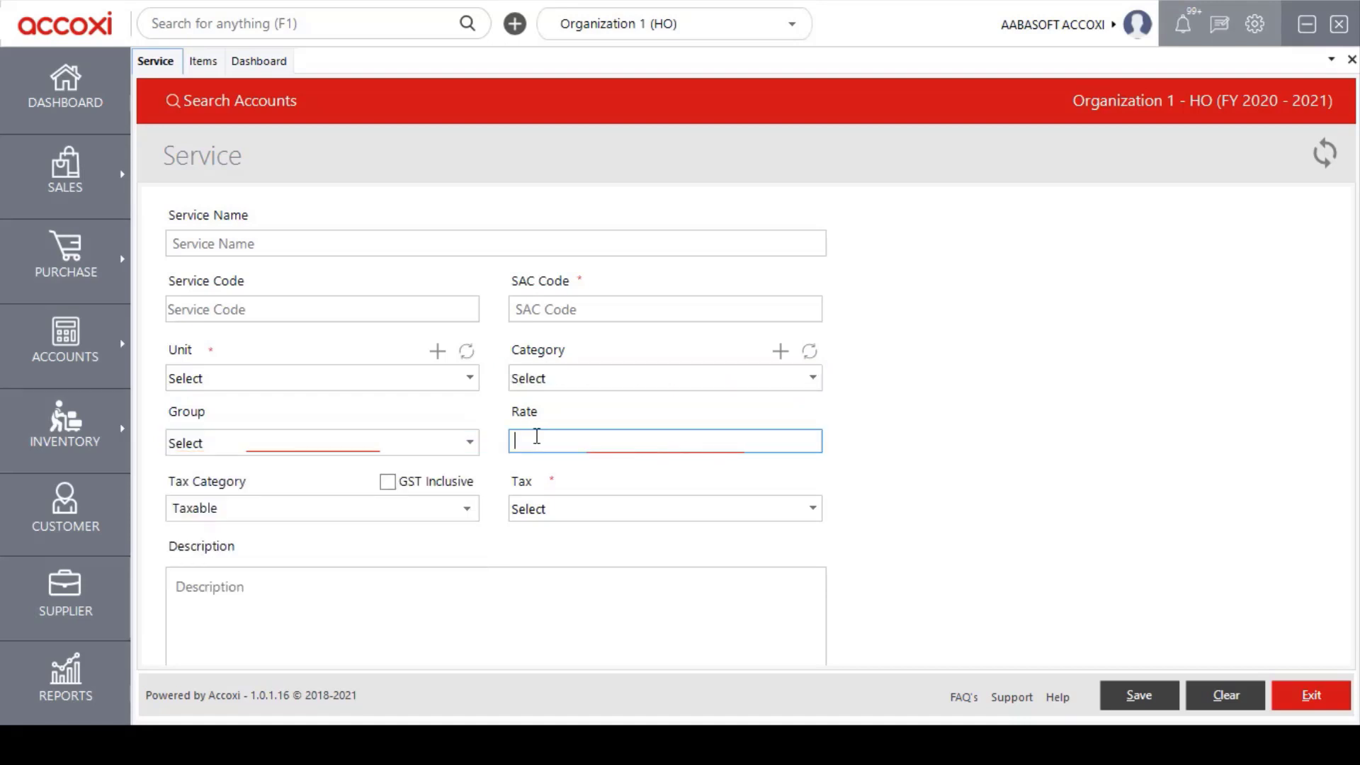
text(2000)
key(Tab)
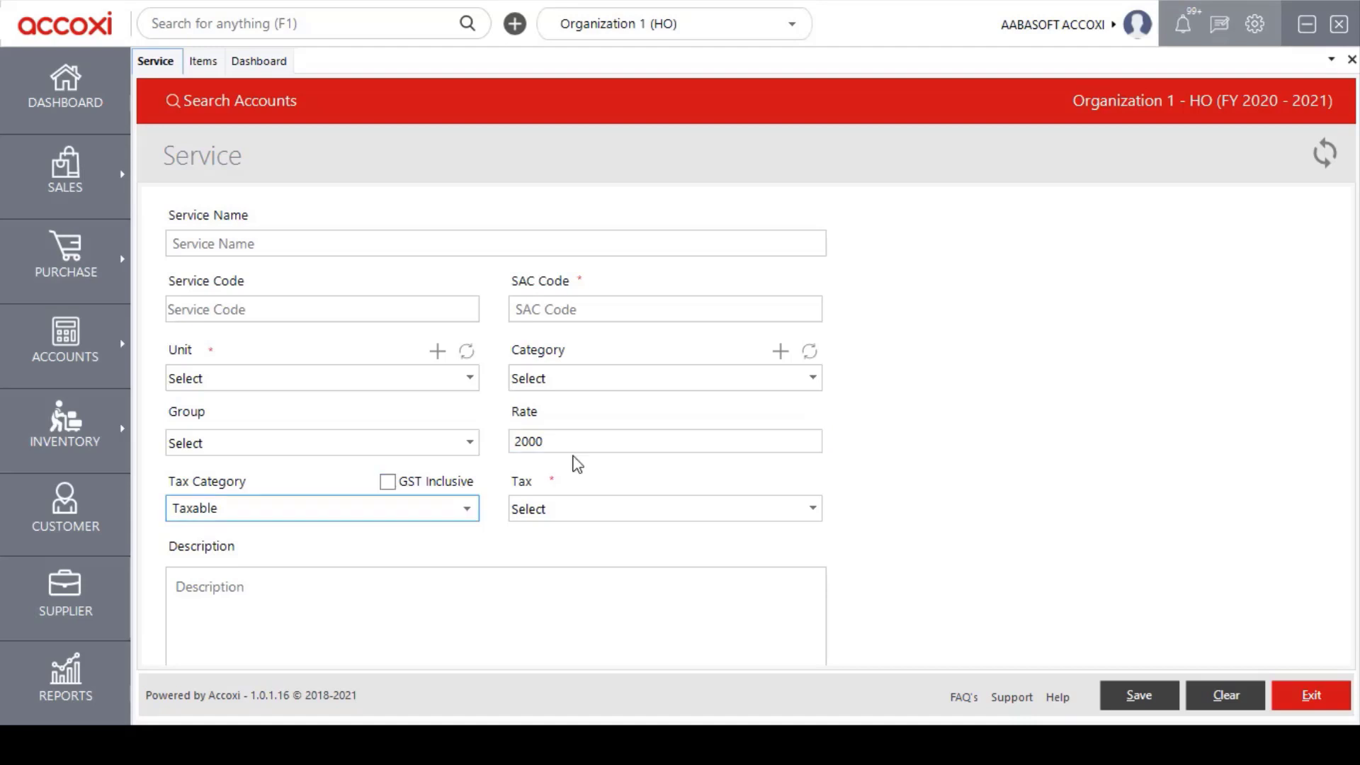
Try the new service's GST Inclusive option, inspect the tax field and turn the option off again.
click(389, 483)
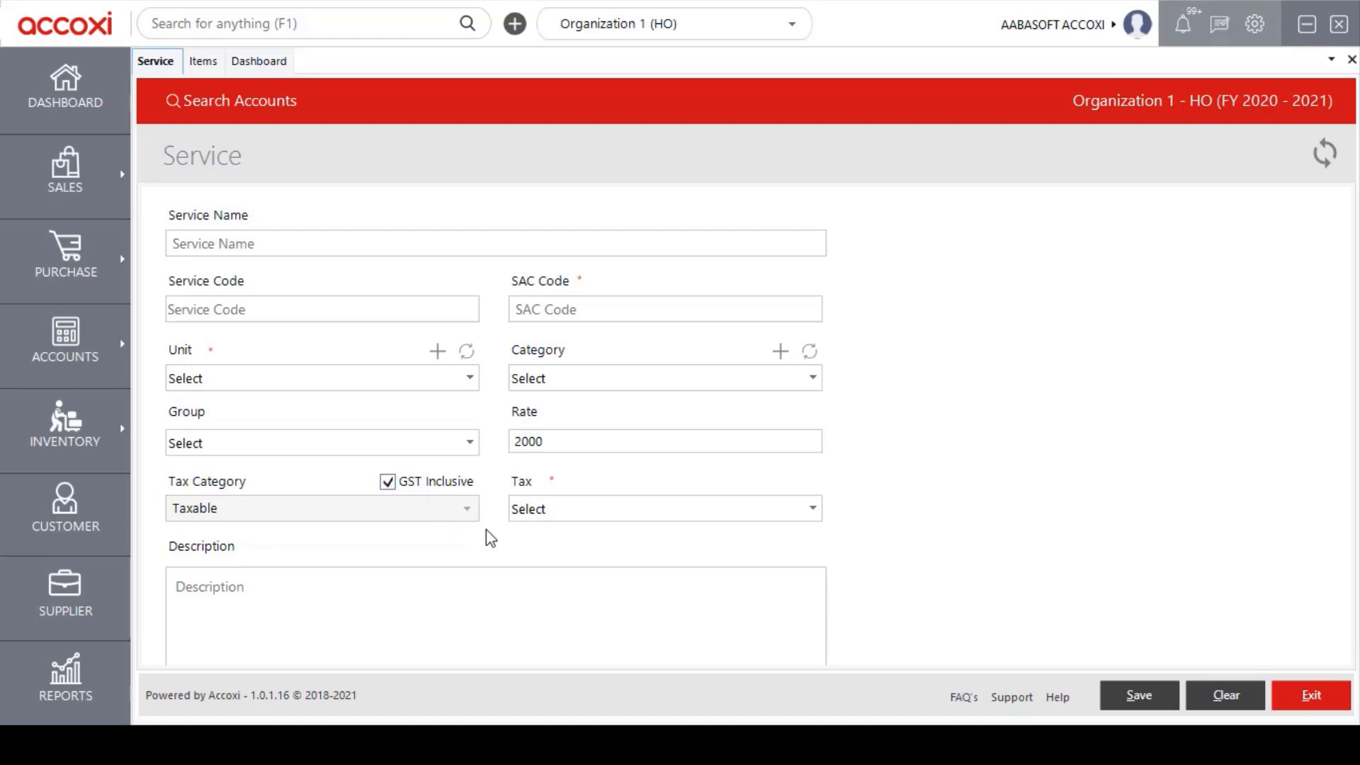
click(813, 510)
click(814, 512)
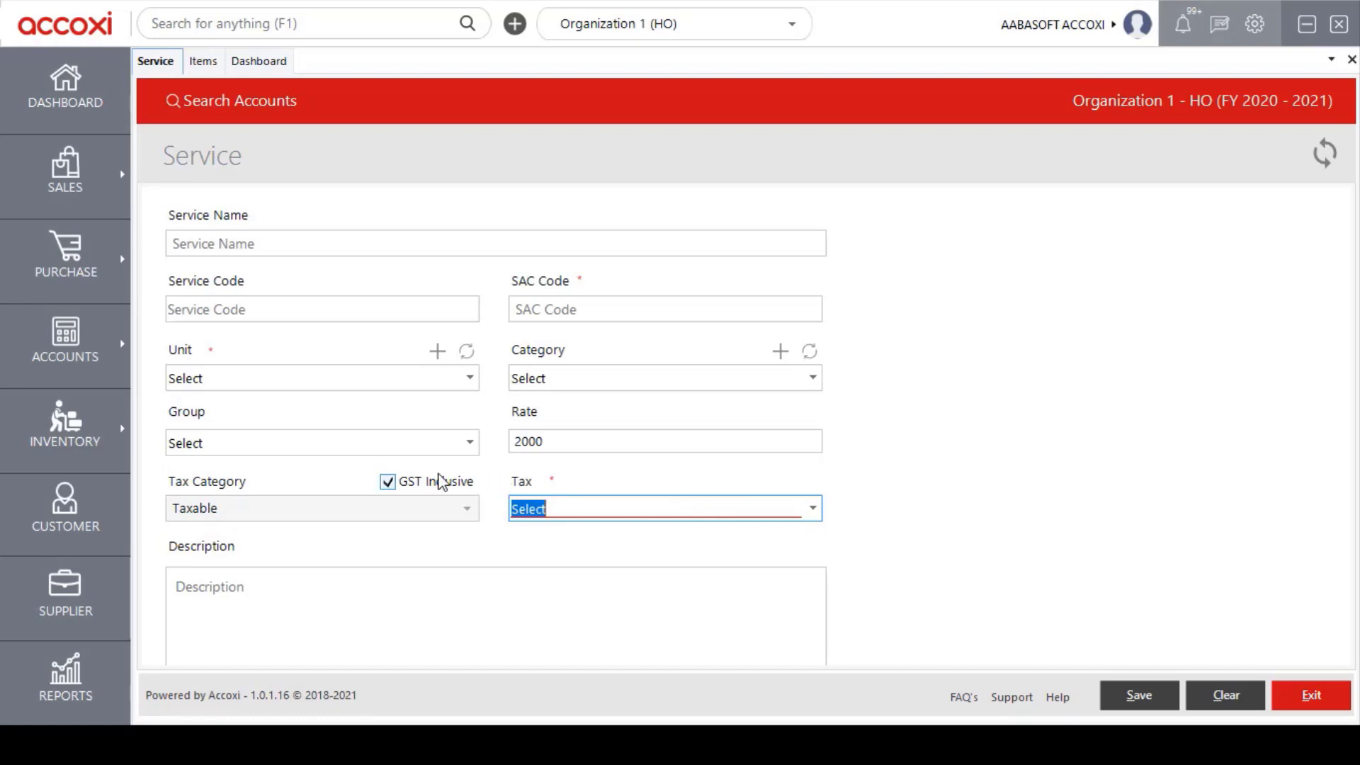
click(388, 483)
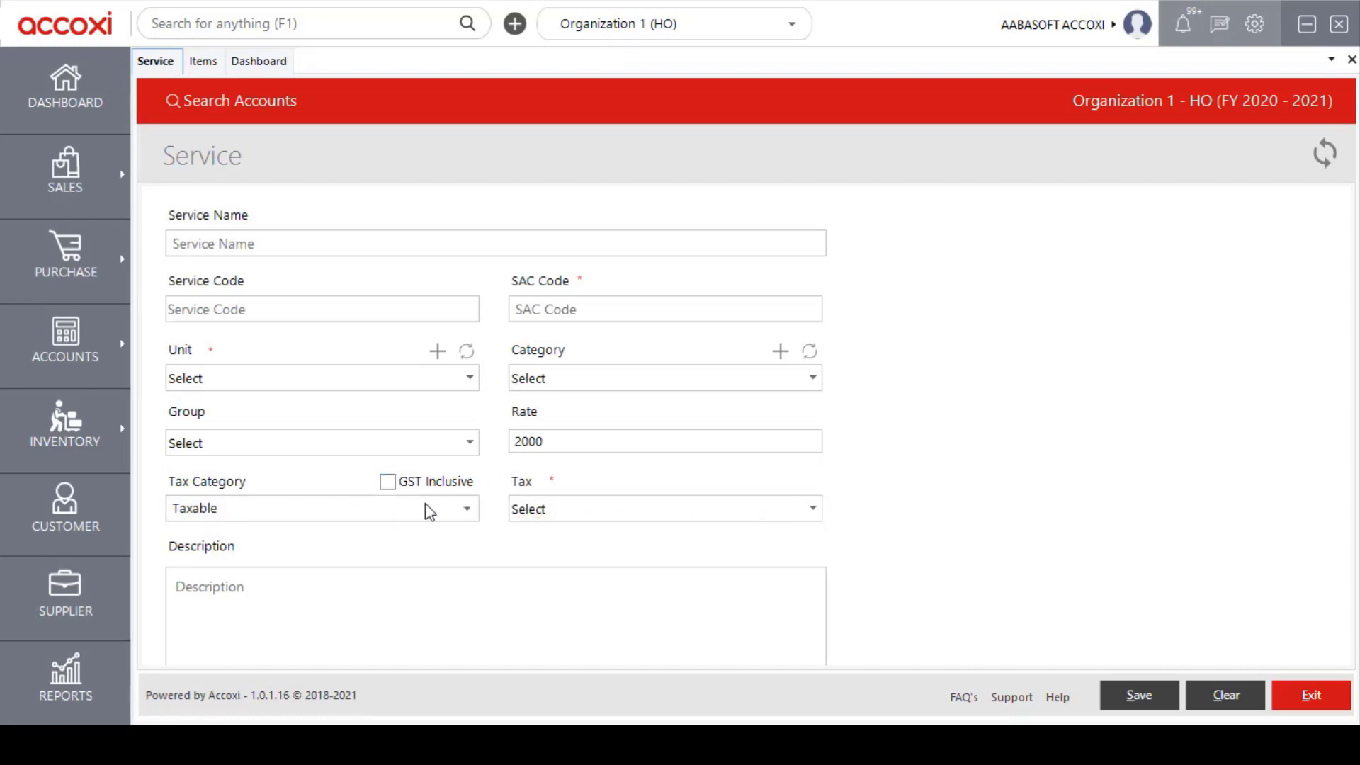
Examine the new service's tax category, tax and description fields, and close the form without saving.
click(467, 508)
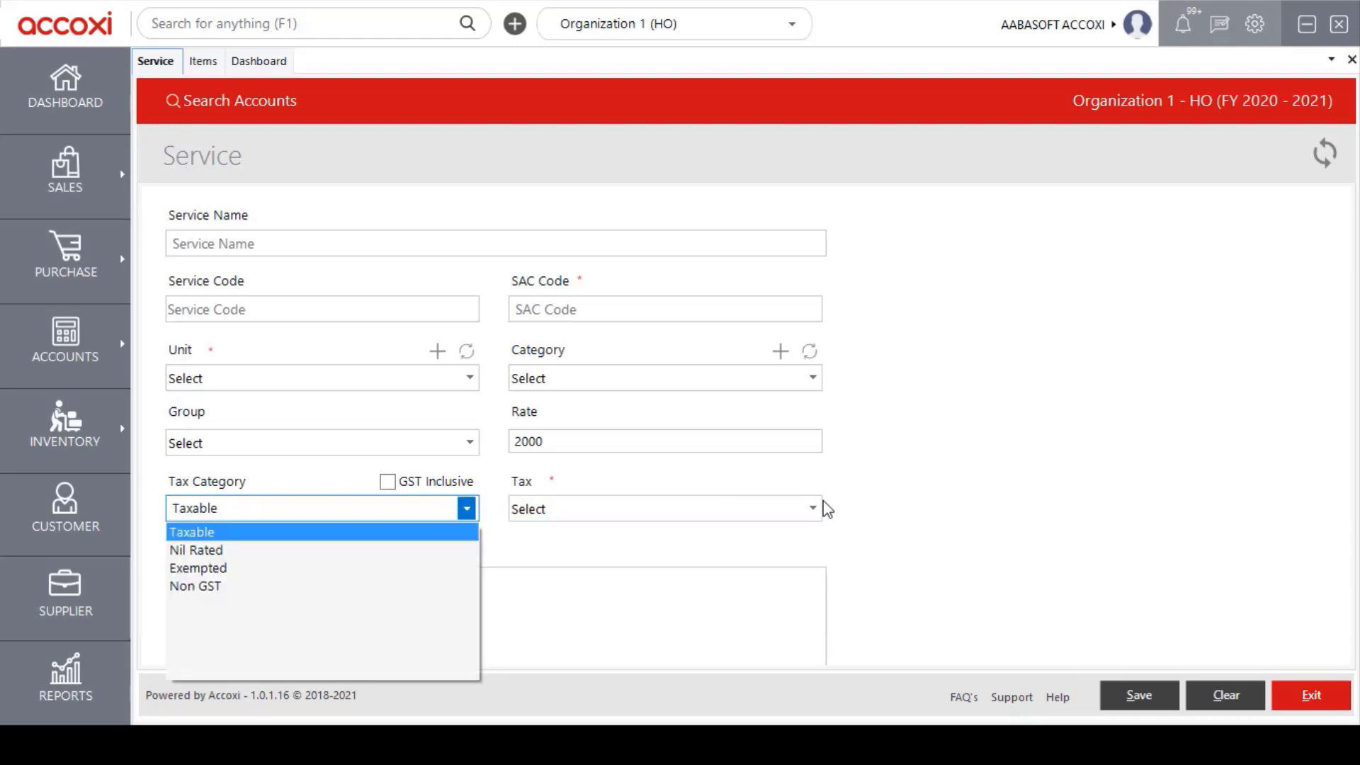
click(812, 508)
click(813, 508)
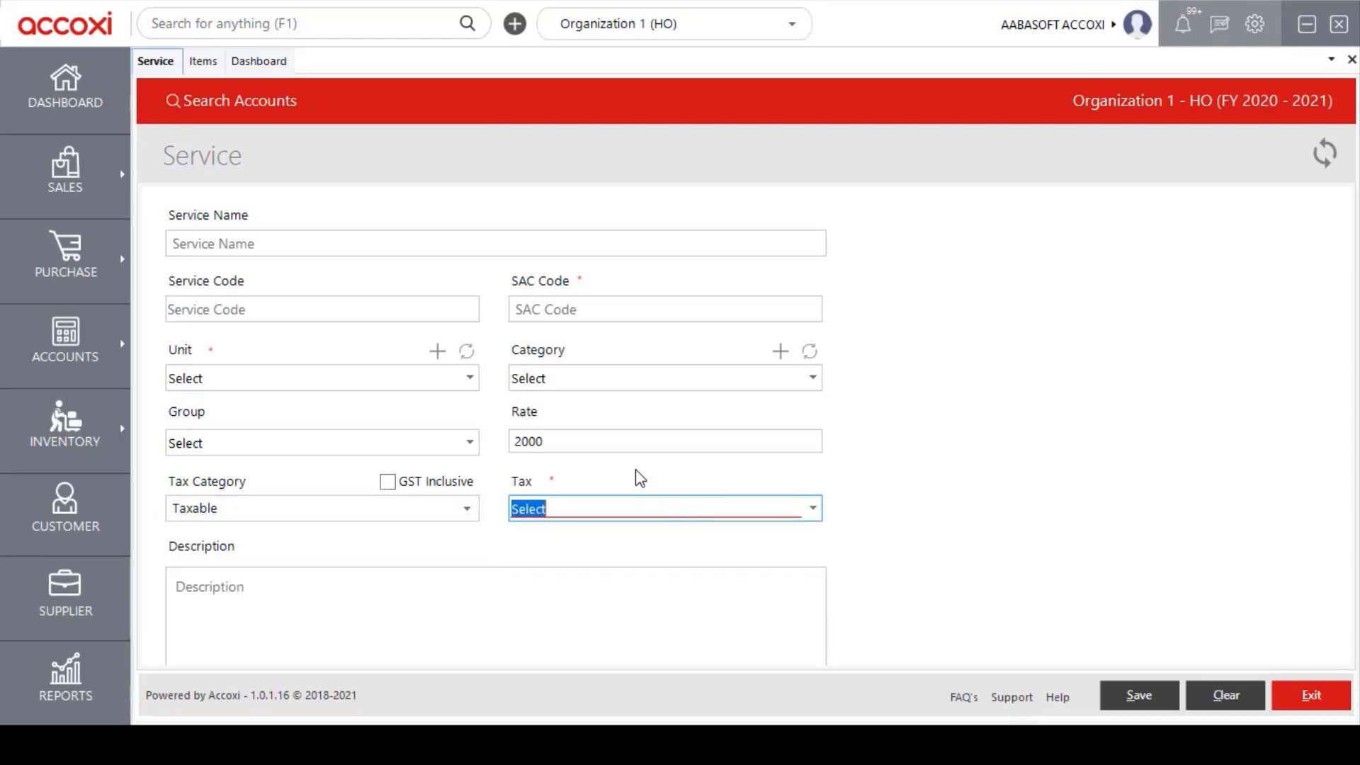
click(410, 586)
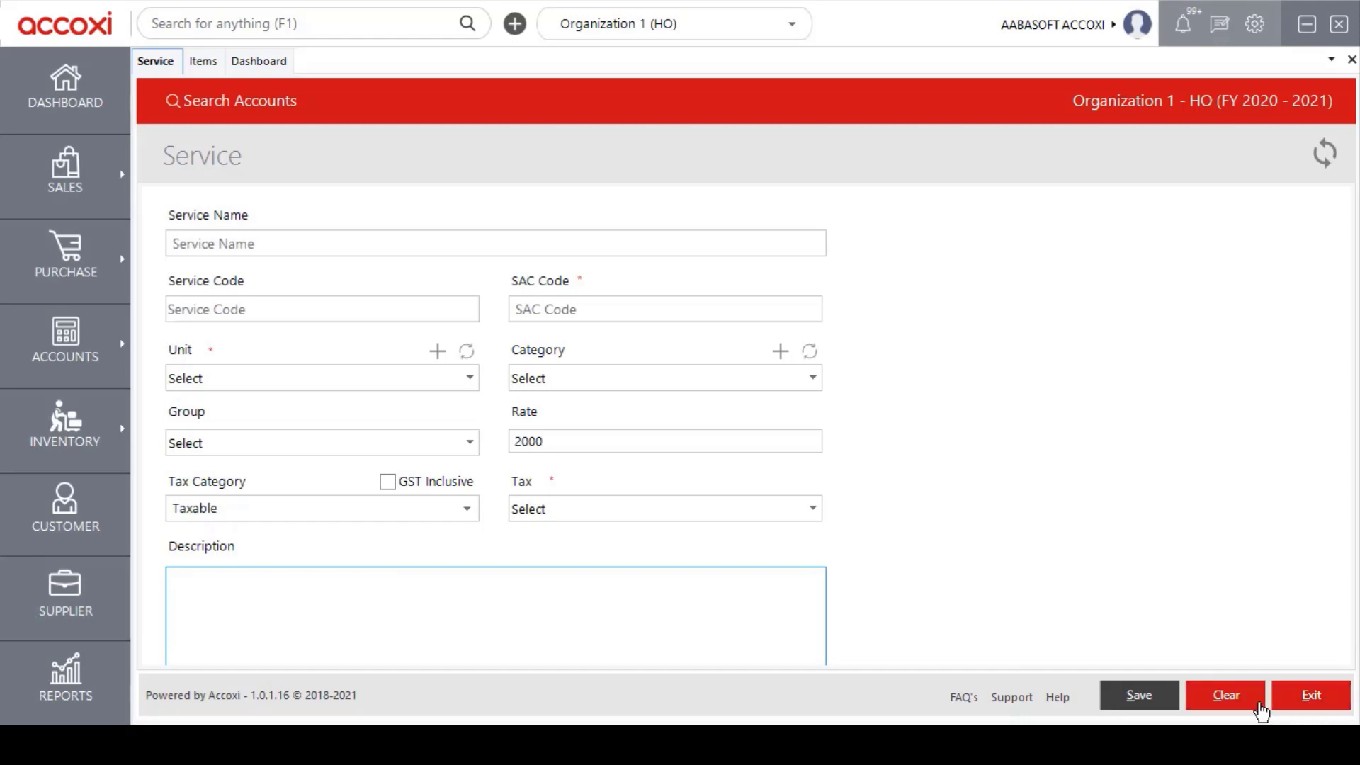
click(1284, 702)
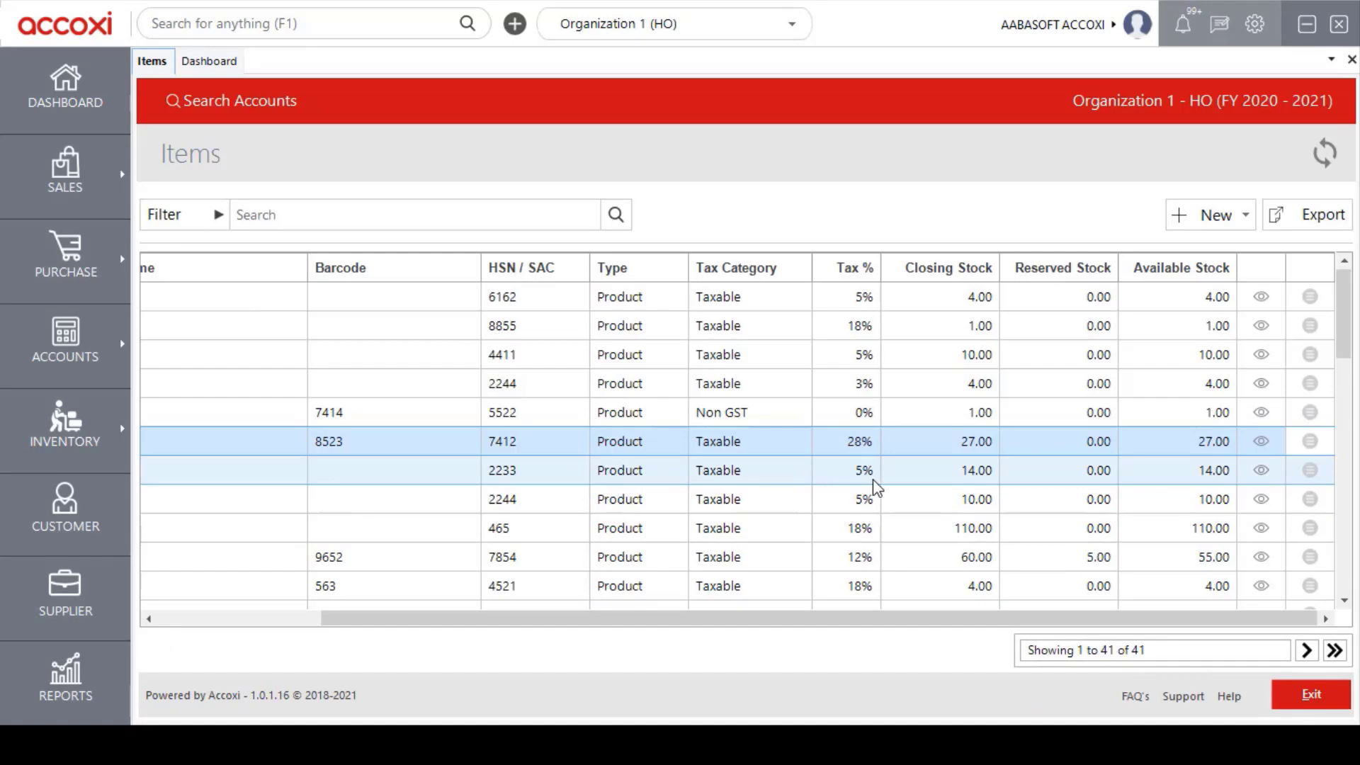
Locate the View option for the item with barcode 8523 in the items list.
scroll(1273, 418, down, 1)
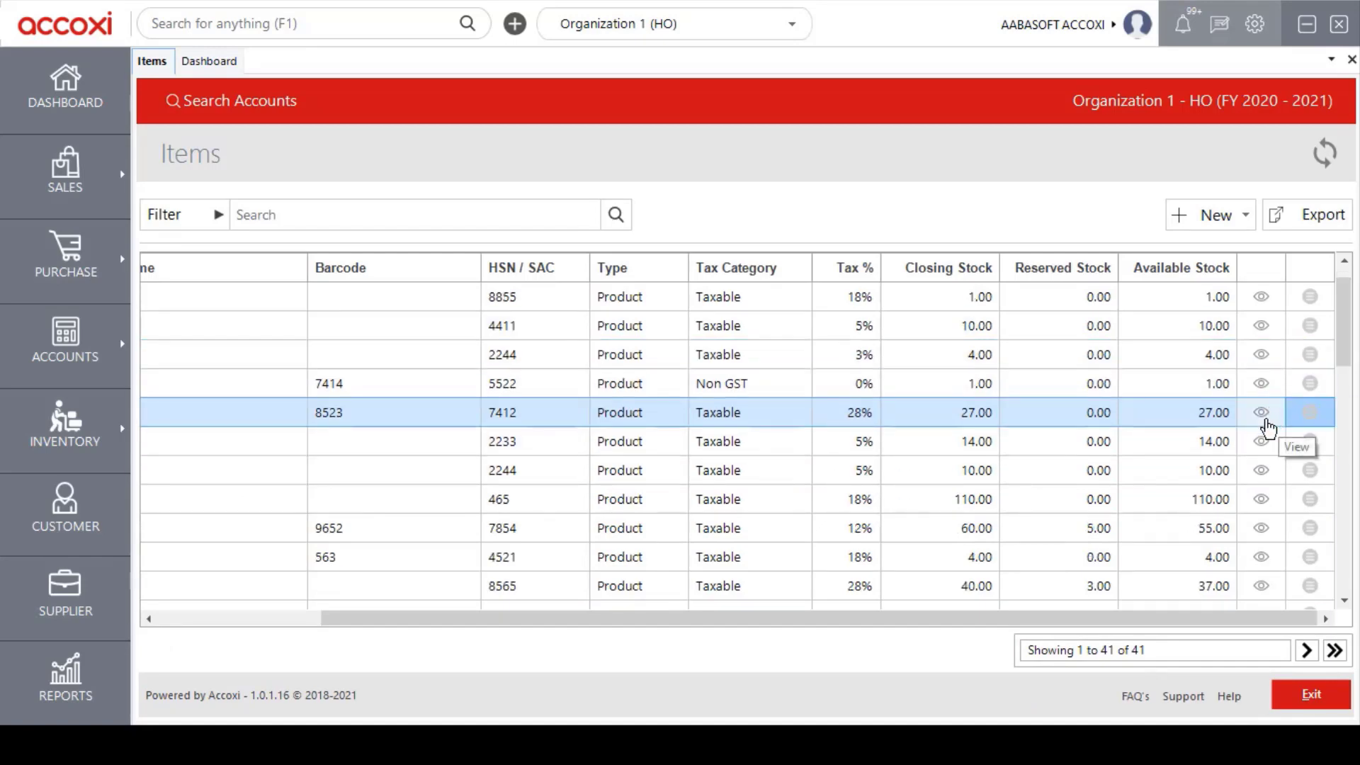